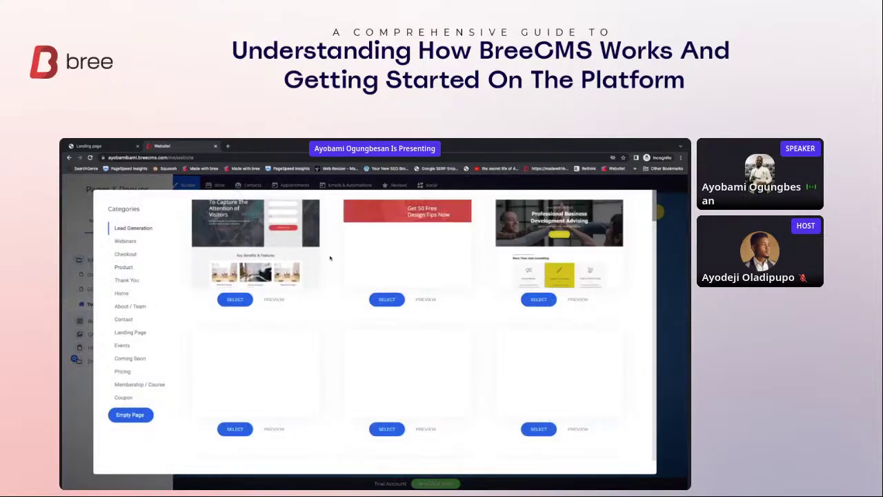
Step: Look through the page templates in the Lead Generation category
scroll(331, 276, down, 5)
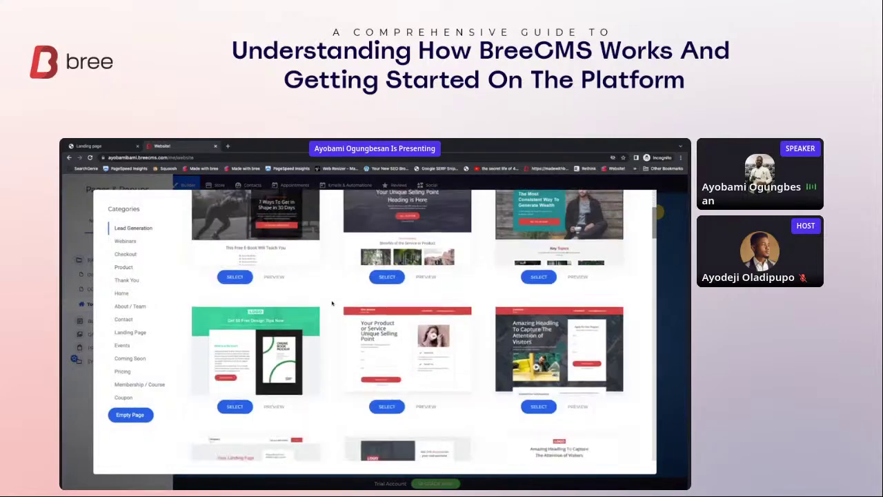
scroll(331, 303, down, 8)
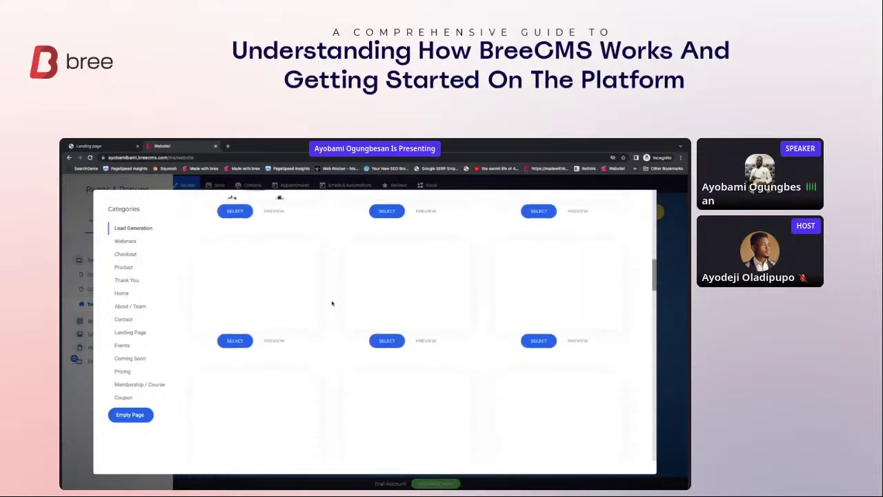
scroll(331, 303, down, 5)
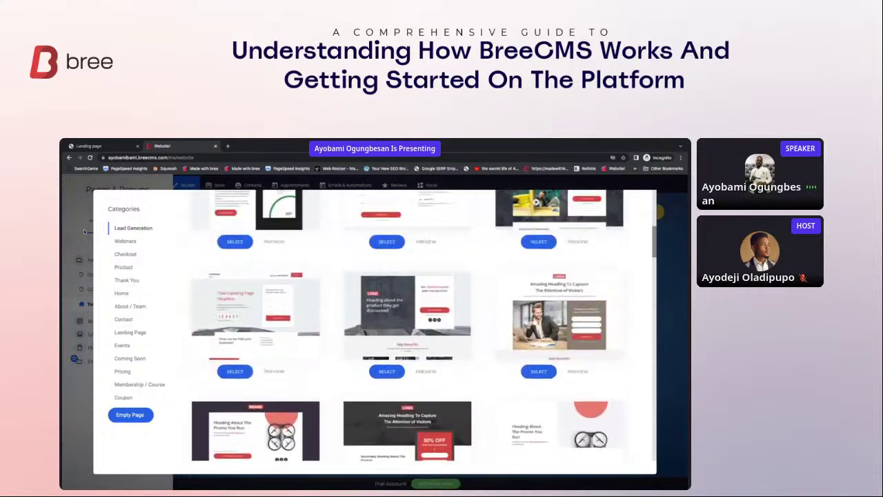
scroll(249, 243, up, 15)
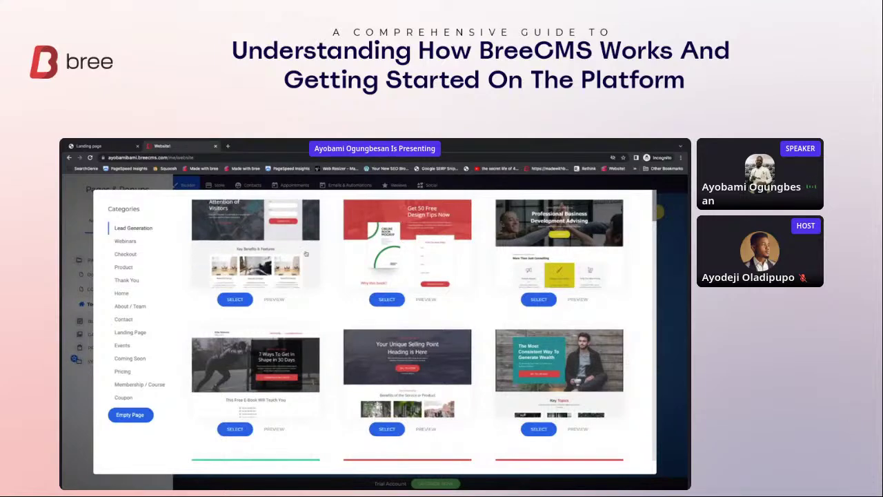
scroll(343, 245, down, 1)
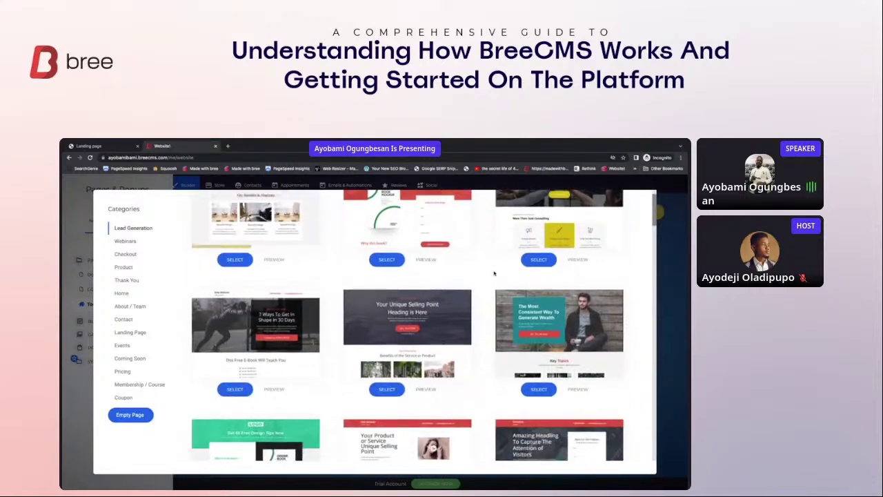
scroll(342, 245, up, 1)
Step: Preview the "Amazing Headling To Capture The Attention of Visitors" template through its full length, and close the preview
click(278, 297)
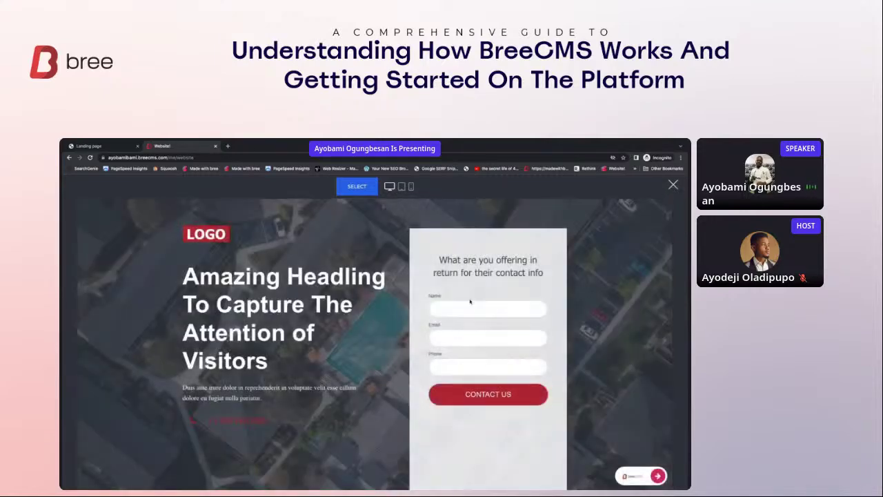
scroll(455, 362, down, 3)
scroll(455, 362, down, 10)
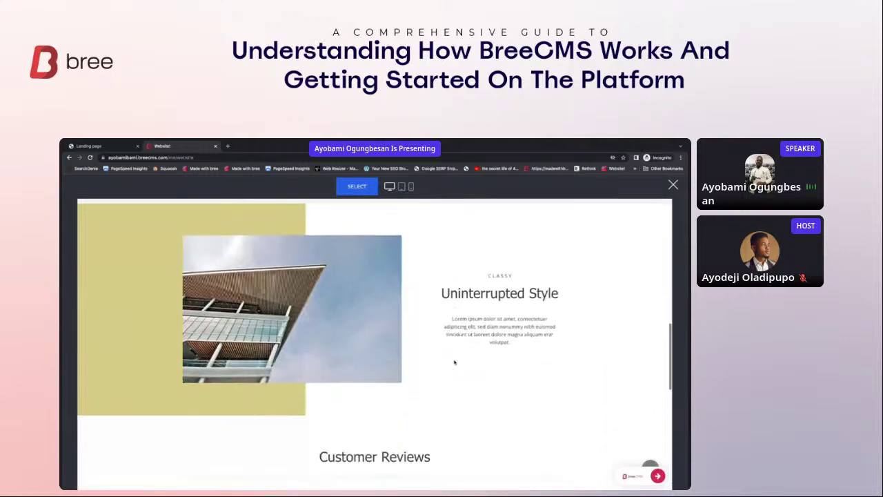
scroll(454, 360, up, 12)
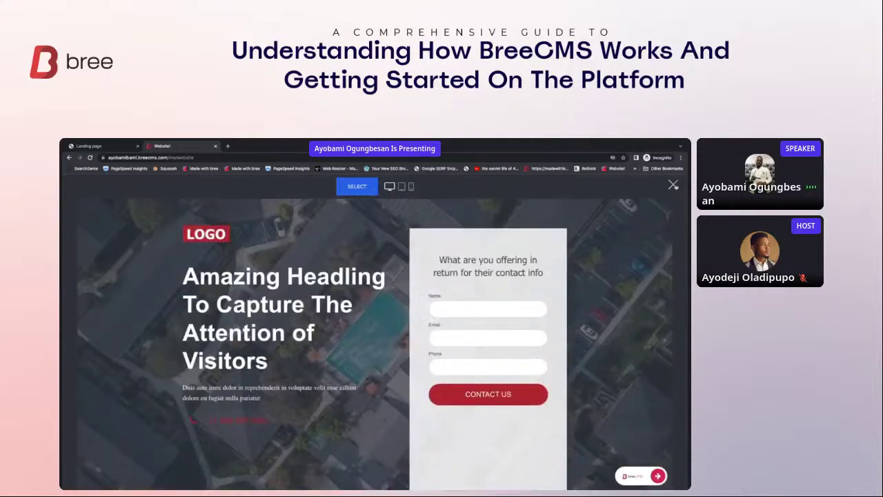
click(673, 185)
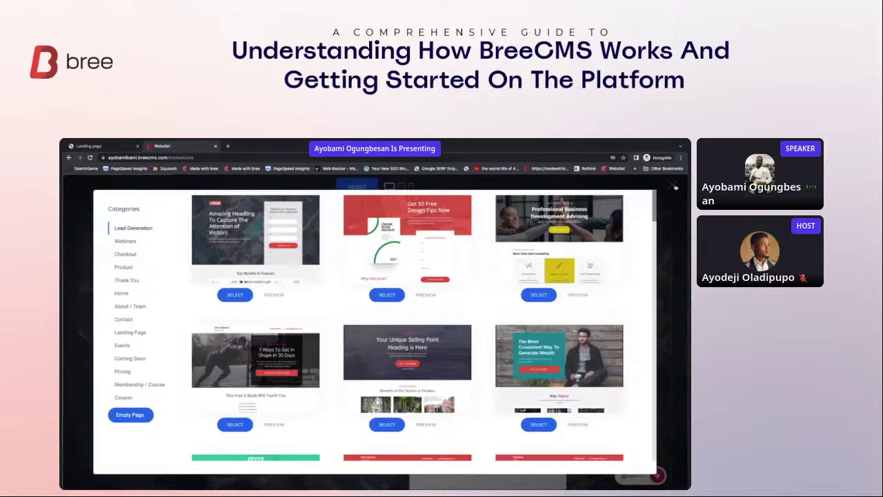
Step: Browse the page templates in the Webinars, Checkout and Home categories
click(126, 240)
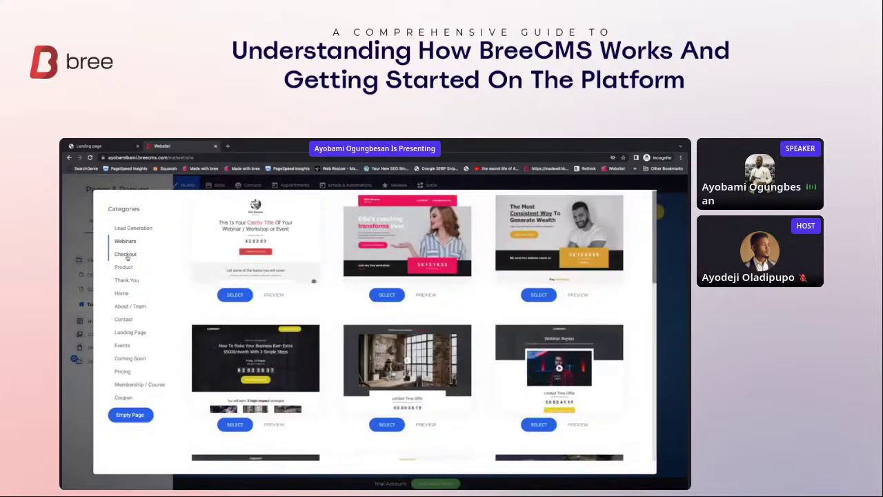
click(126, 255)
click(123, 294)
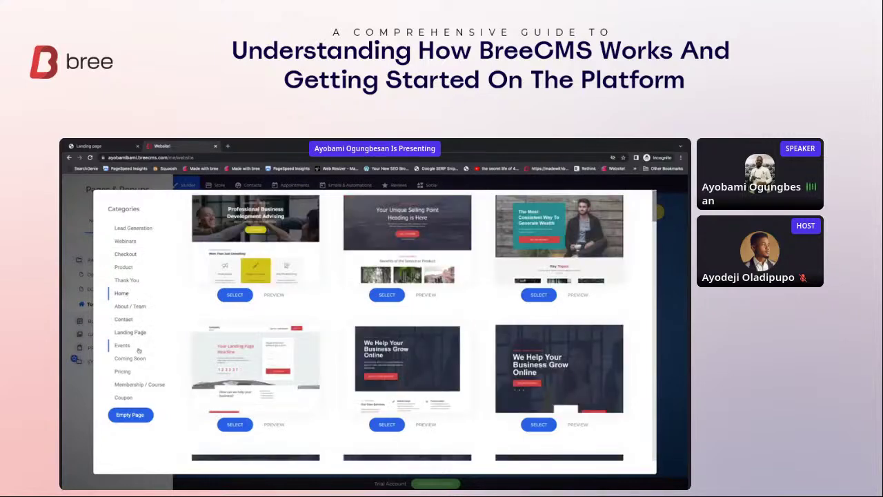
scroll(339, 310, down, 5)
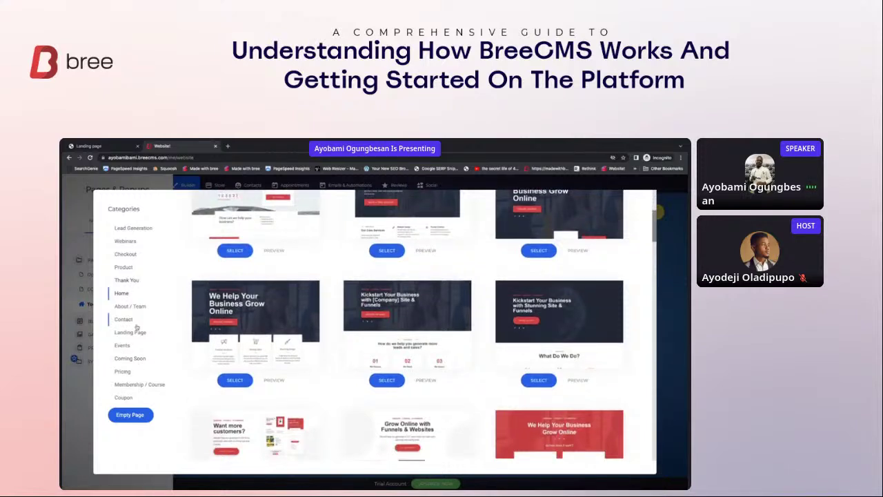
scroll(250, 293, down, 3)
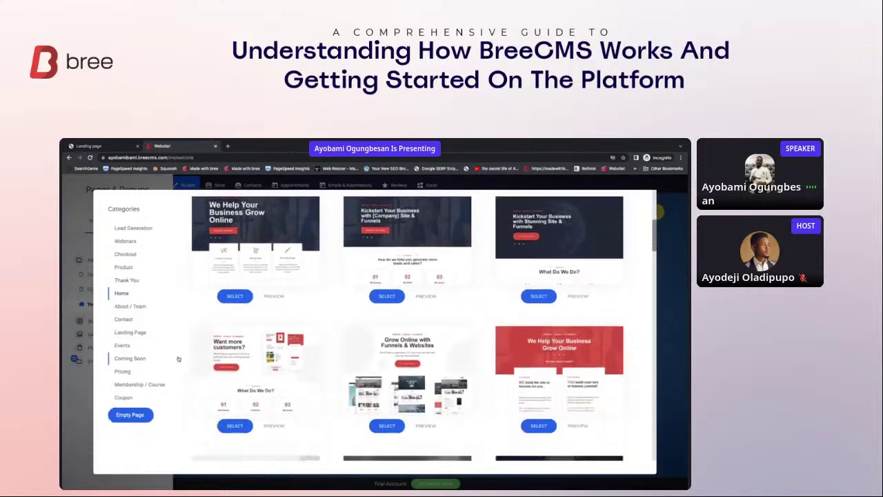
Step: Add an empty public page named "Test Homepage" to the Pages group and close the page list
click(134, 416)
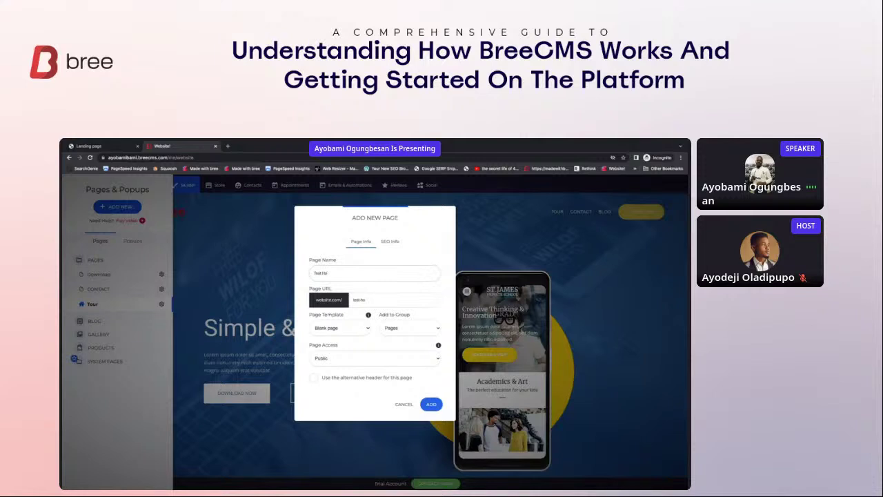
text(mi)
click(431, 405)
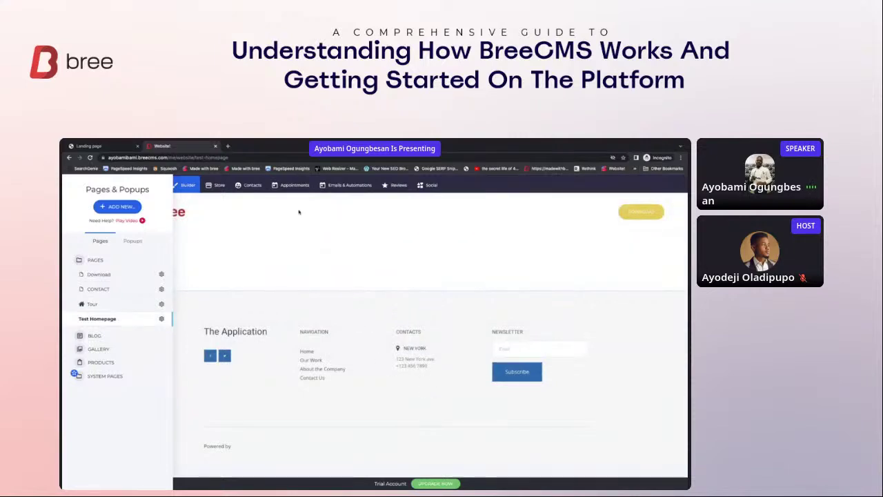
click(298, 245)
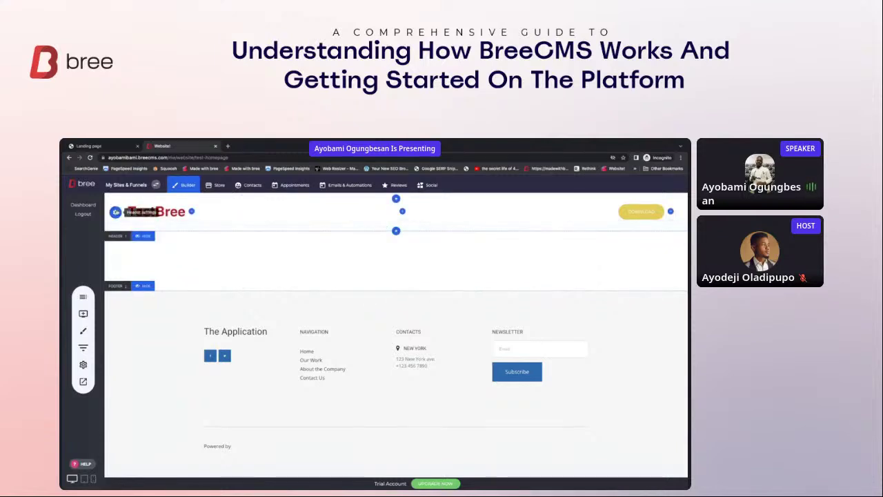
Step: Turn off placing the header on top of the content in the header settings
click(116, 212)
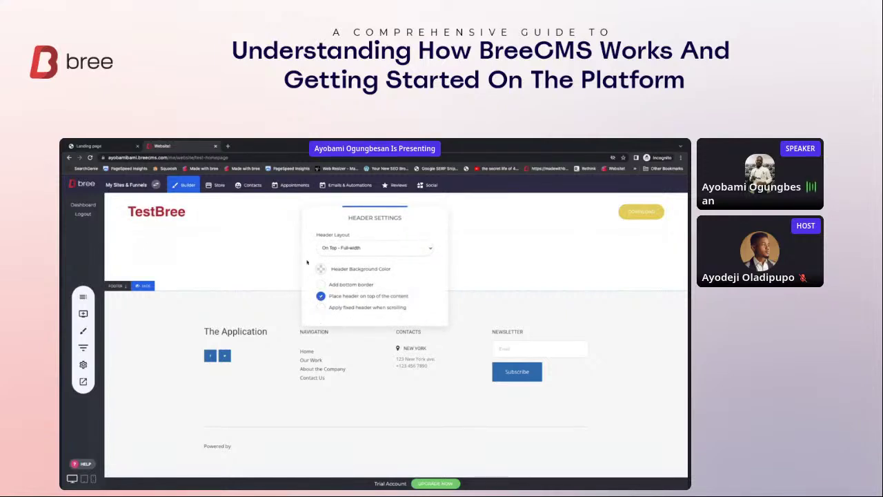
click(150, 245)
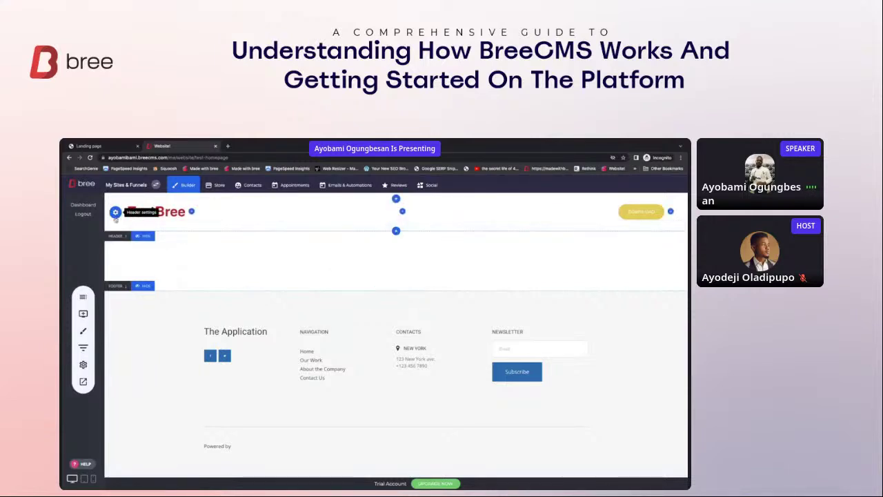
click(115, 212)
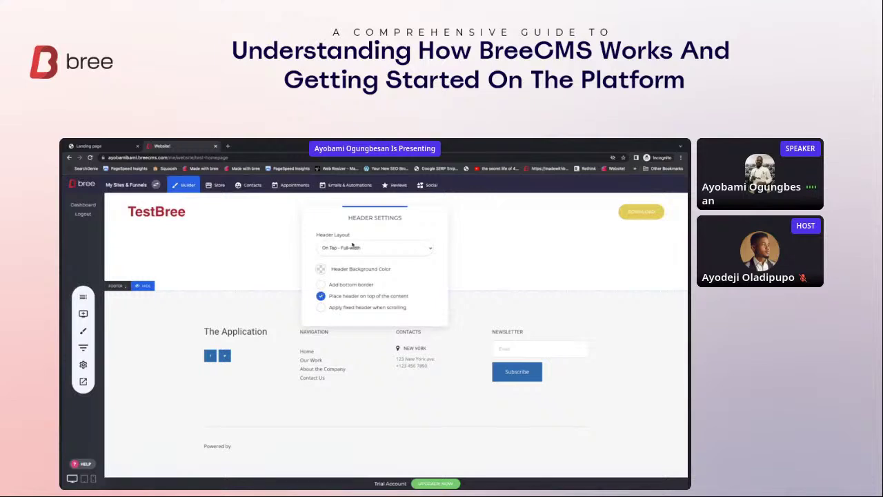
click(321, 296)
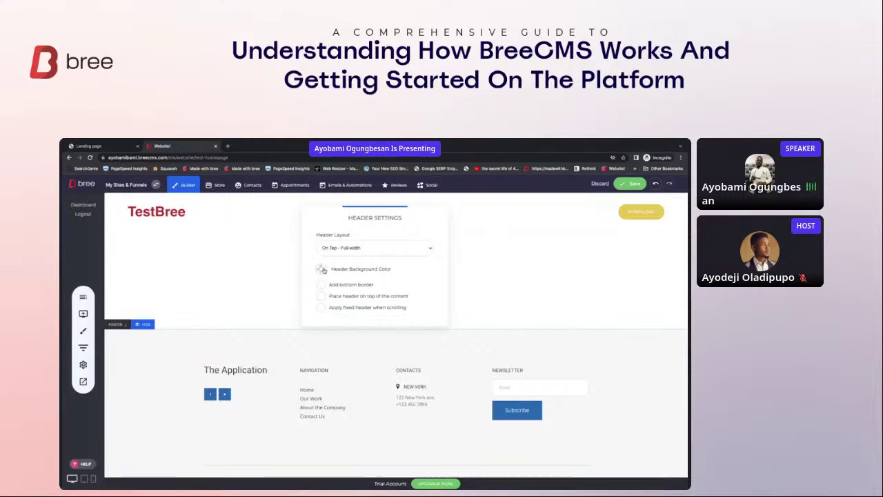
Step: Set the header background color to white
click(322, 269)
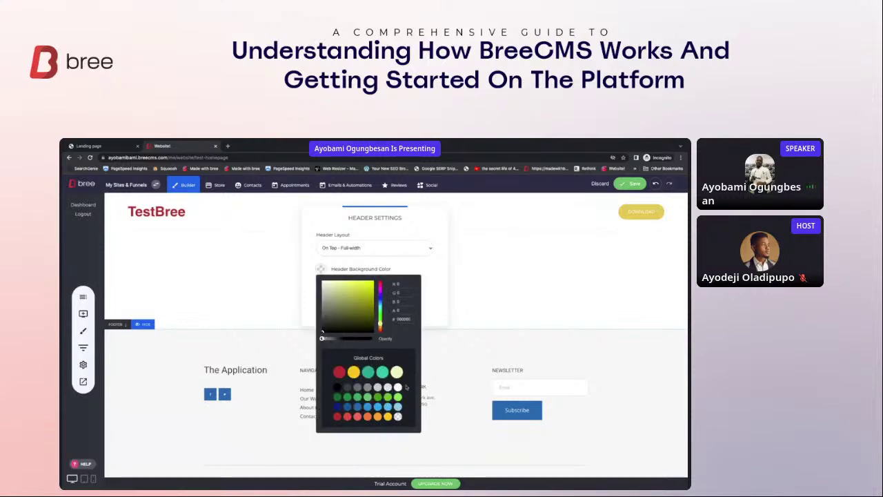
click(307, 265)
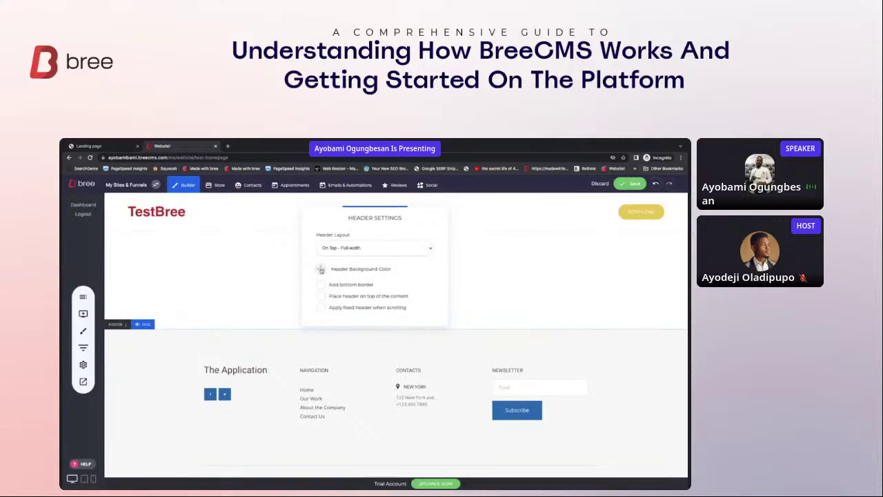
click(321, 269)
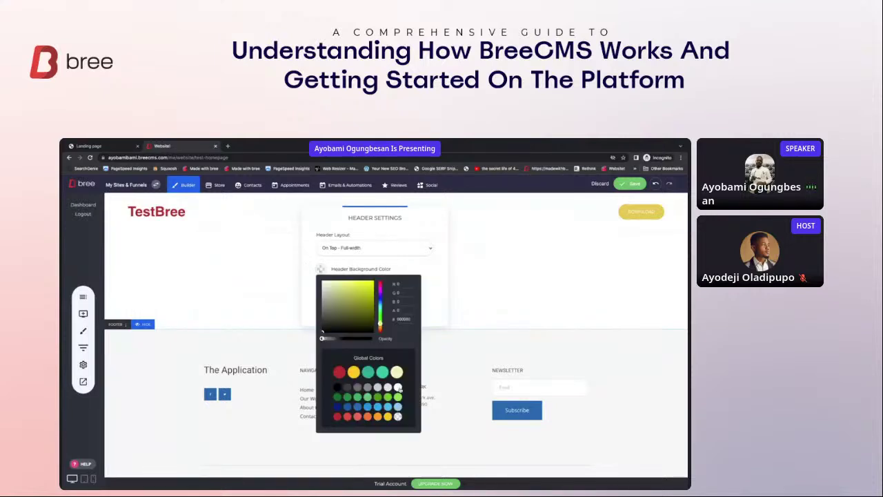
click(312, 274)
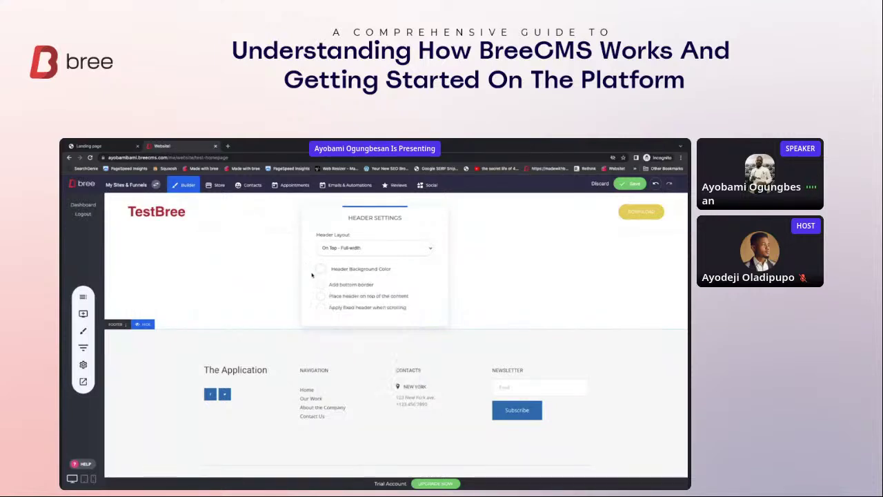
Step: Try the header layouts On Top - Normal size and Vertical - at left
click(363, 250)
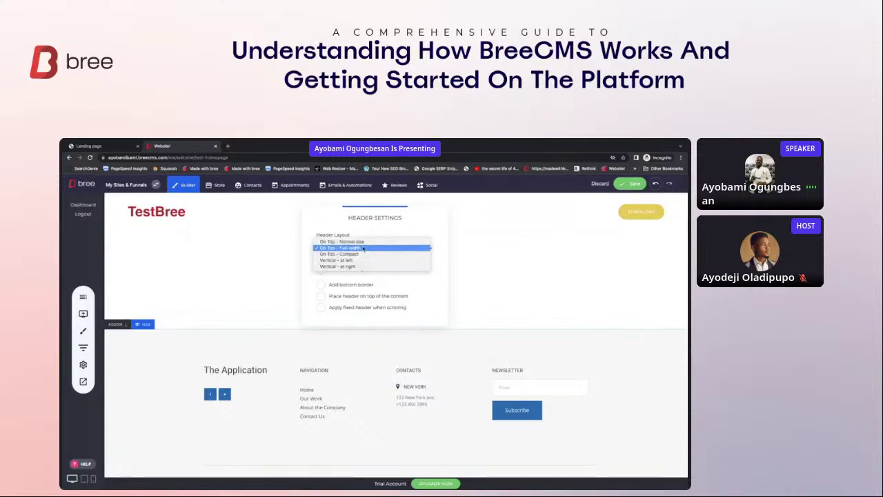
click(363, 243)
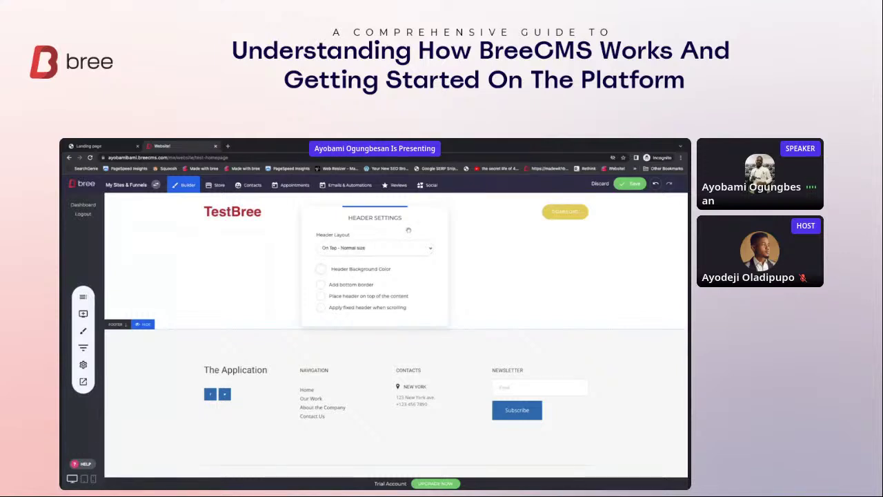
click(385, 248)
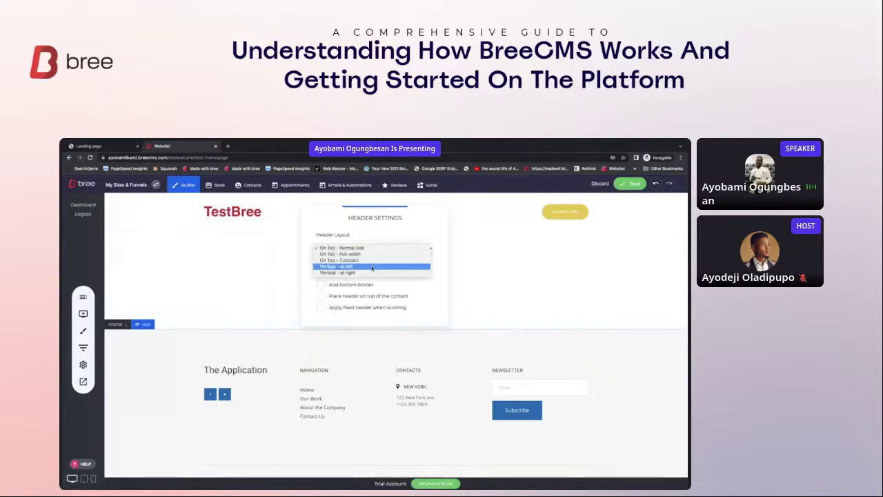
click(372, 268)
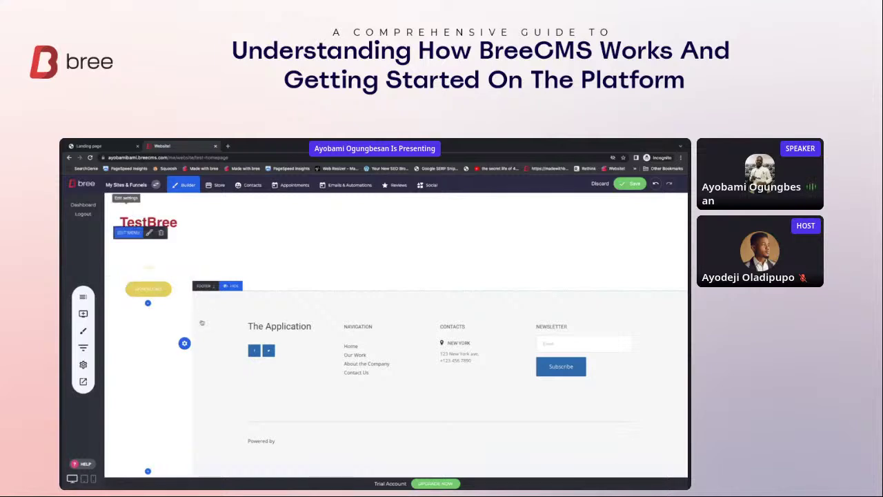
Step: Try the Vertical - at right header layout, and return the header to an on-top layout spanning the full page width
click(184, 343)
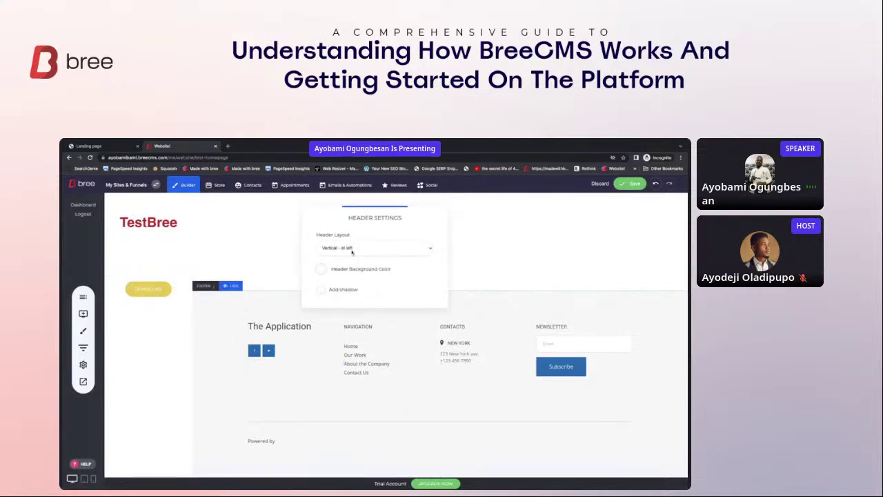
click(352, 250)
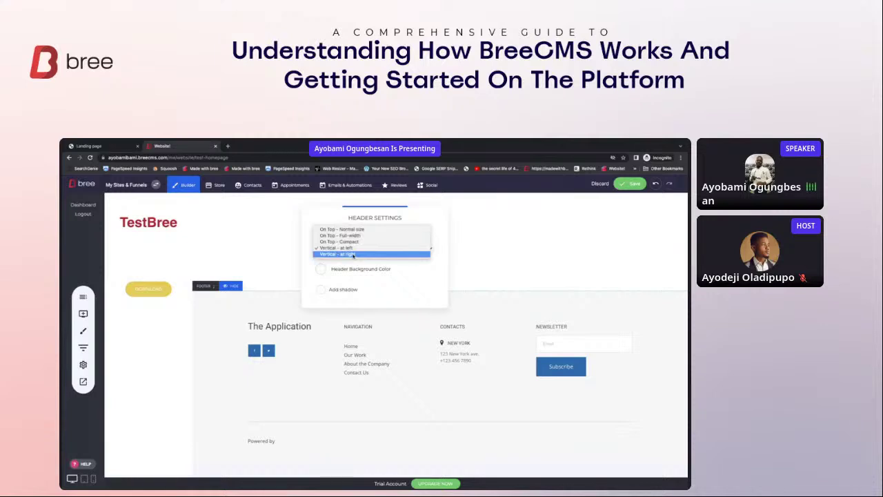
click(354, 255)
click(368, 252)
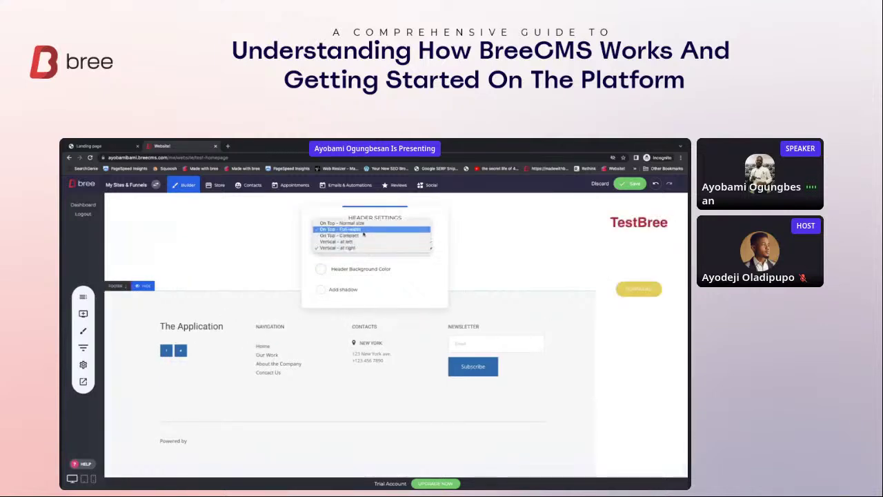
click(364, 233)
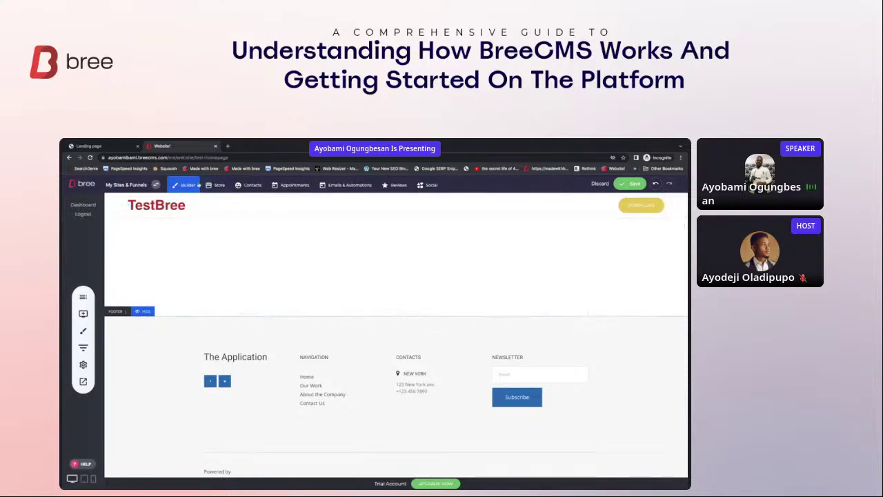
Step: Compare the header of the koffeeload.com landing page with the header of the test homepage
click(95, 146)
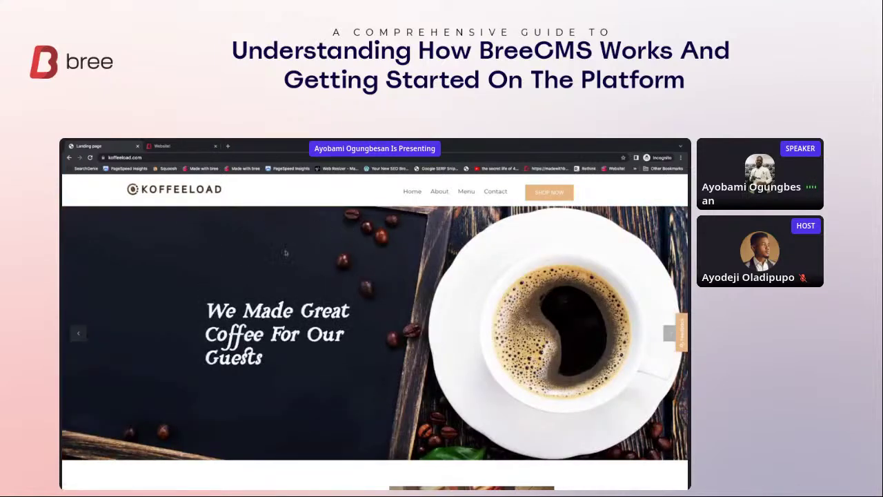
click(163, 146)
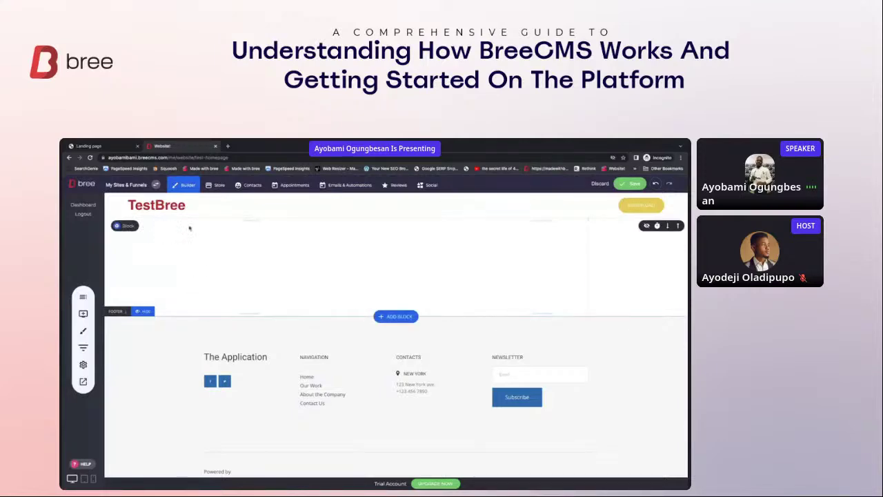
click(93, 146)
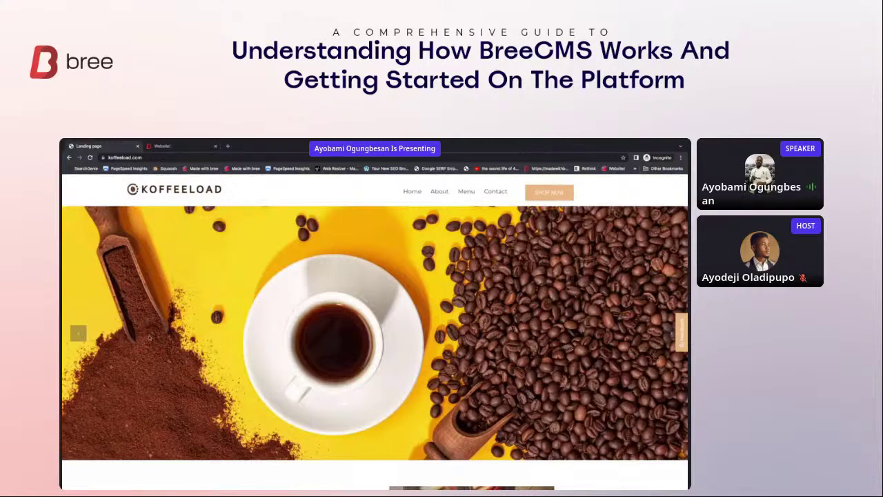
Step: Browse the hero slider on the koffeeload.com landing page and return to the test homepage builder
click(79, 334)
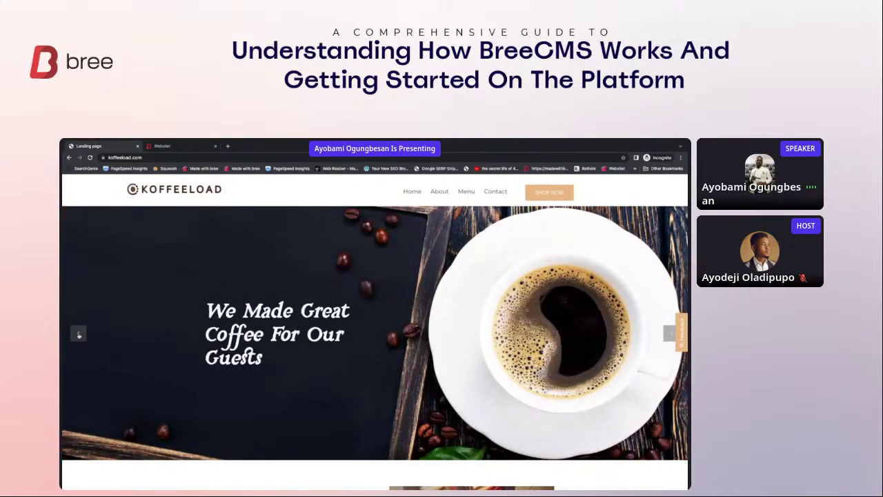
click(78, 334)
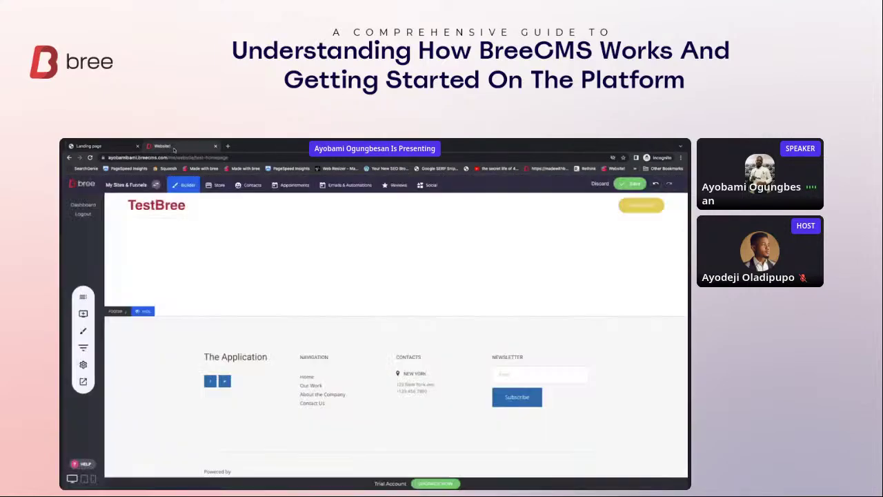
click(165, 147)
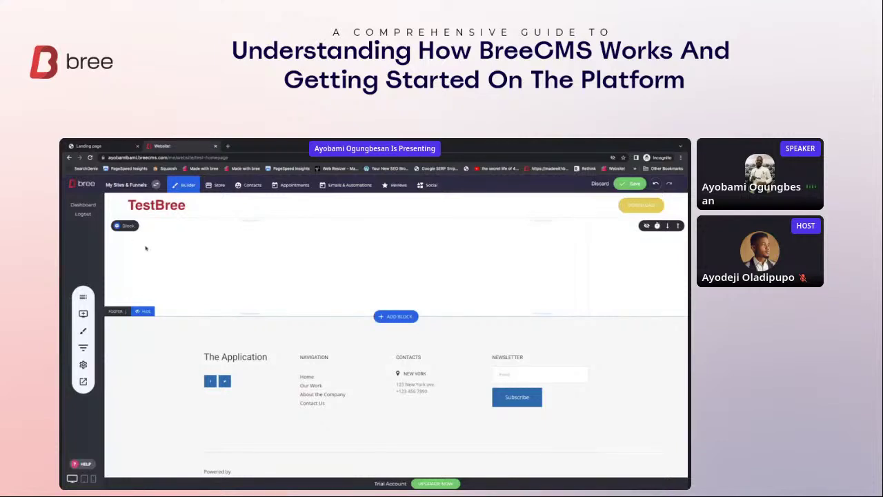
Step: Browse the available widgets and try to place a Slider widget in the empty block below the header
click(83, 313)
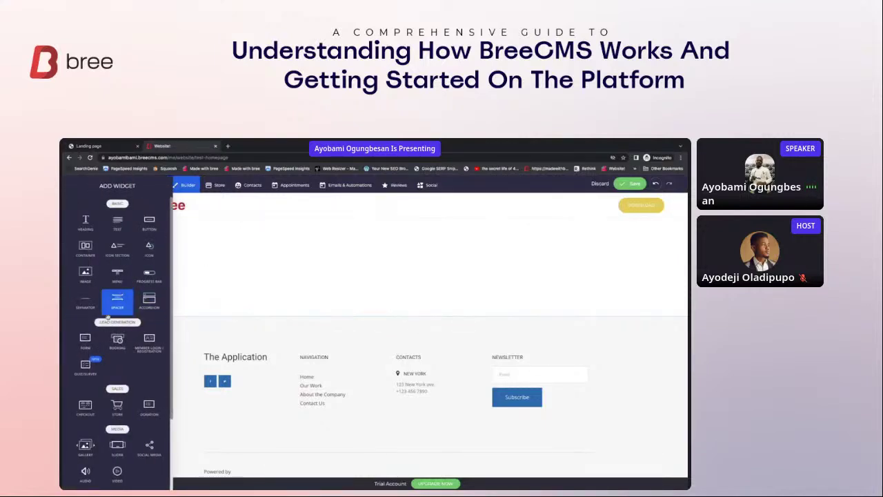
scroll(107, 317, down, 3)
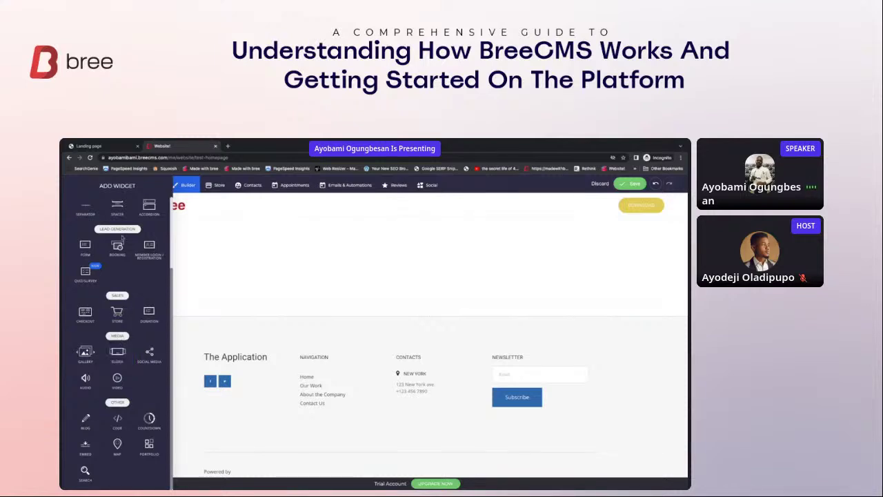
scroll(117, 225, up, 3)
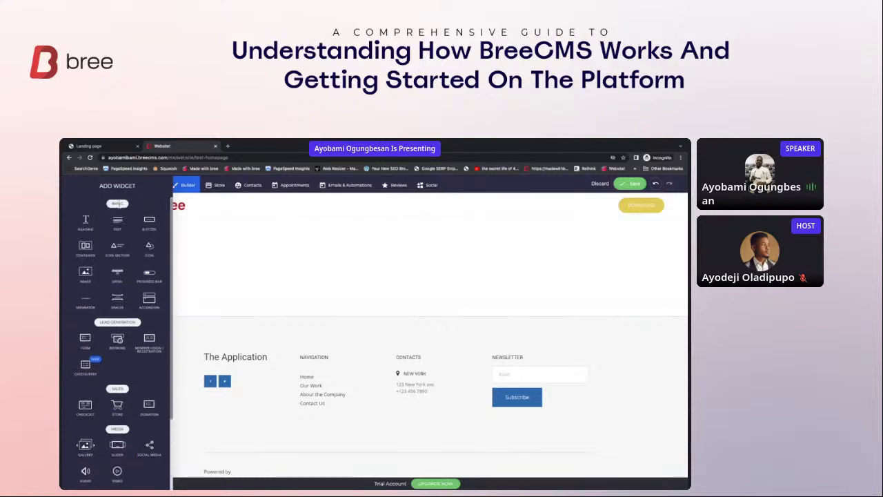
scroll(117, 324, down, 2)
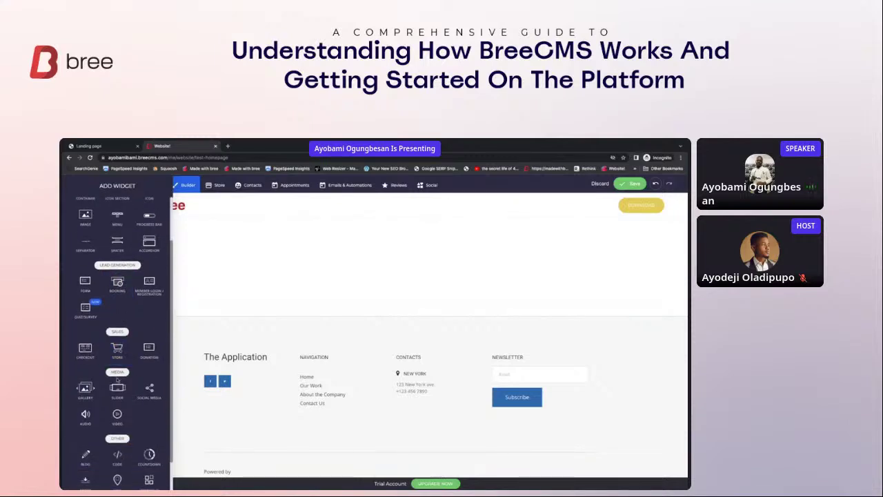
scroll(122, 376, down, 1)
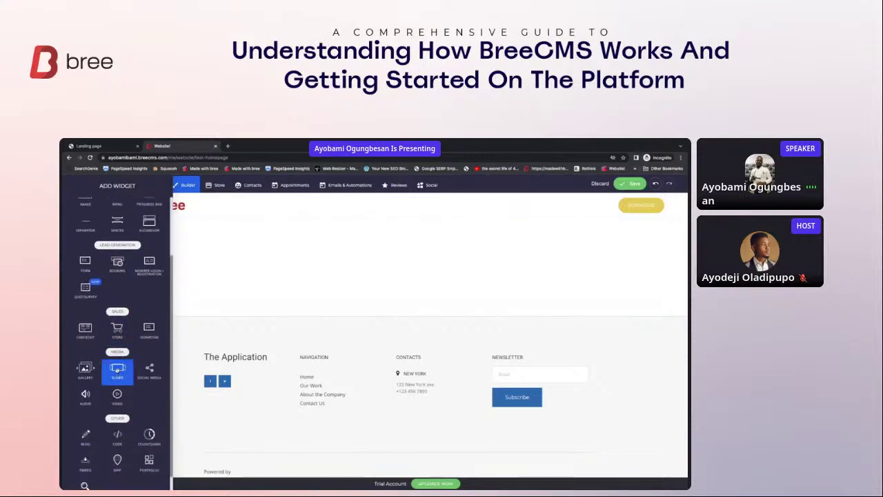
drag(117, 370, 118, 371)
drag(222, 289, 260, 232)
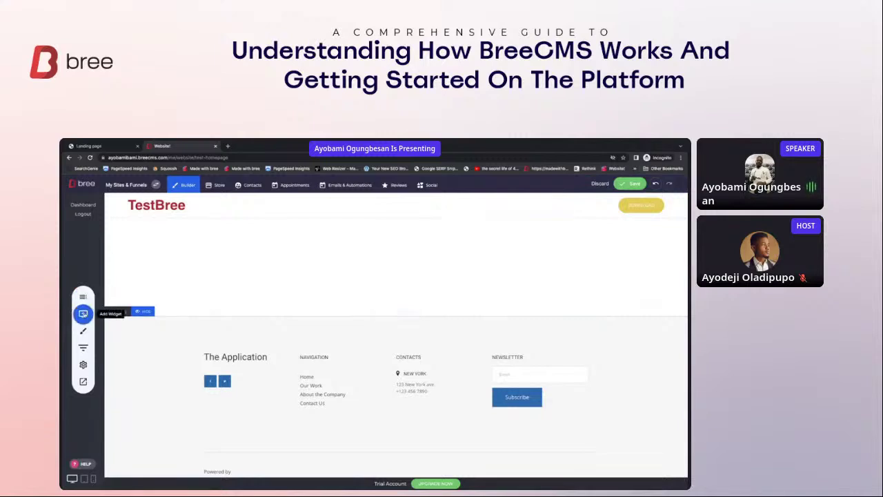
Step: Review the sections of the koffeeload.com landing page from the hero slider down to the Coffee Menu
click(83, 312)
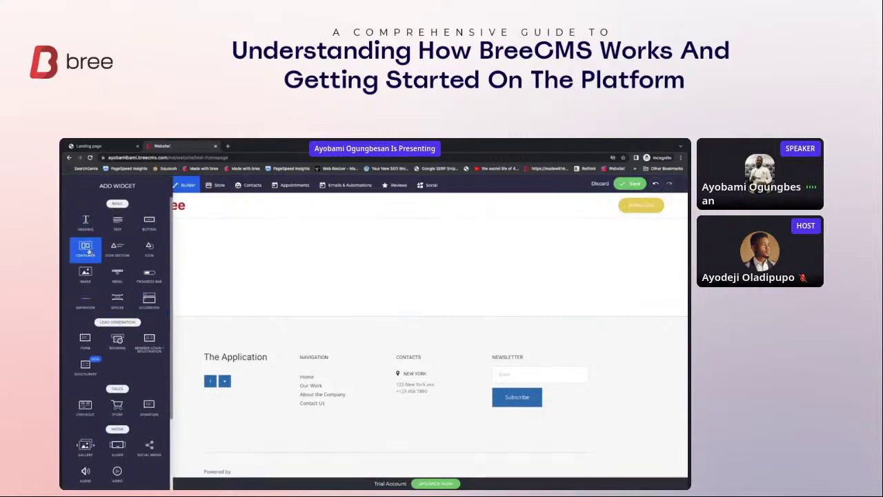
click(111, 146)
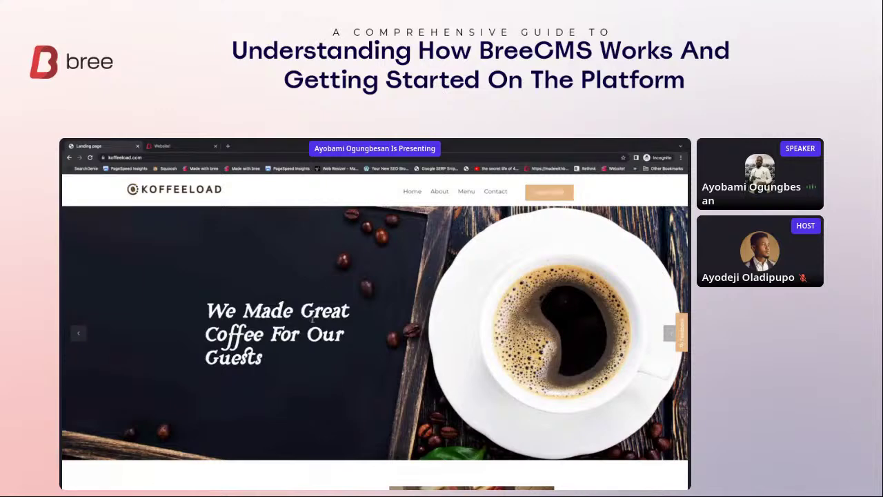
scroll(318, 322, down, 5)
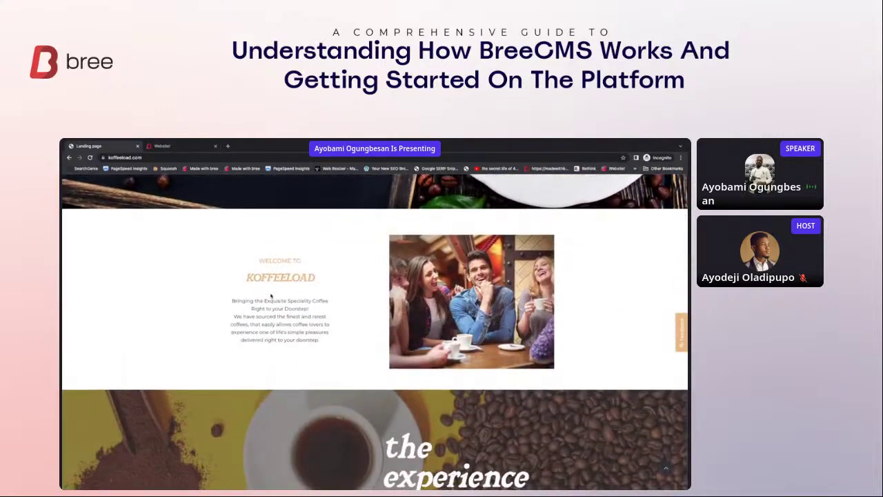
scroll(271, 296, down, 3)
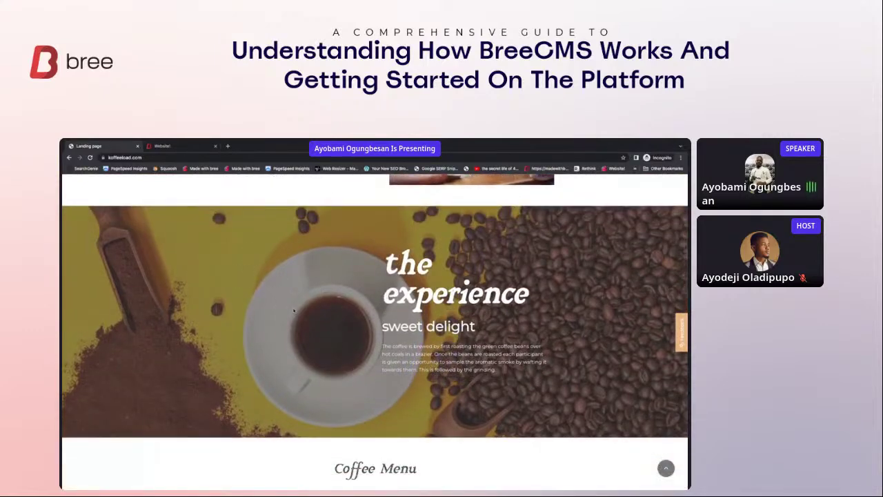
scroll(294, 311, down, 2)
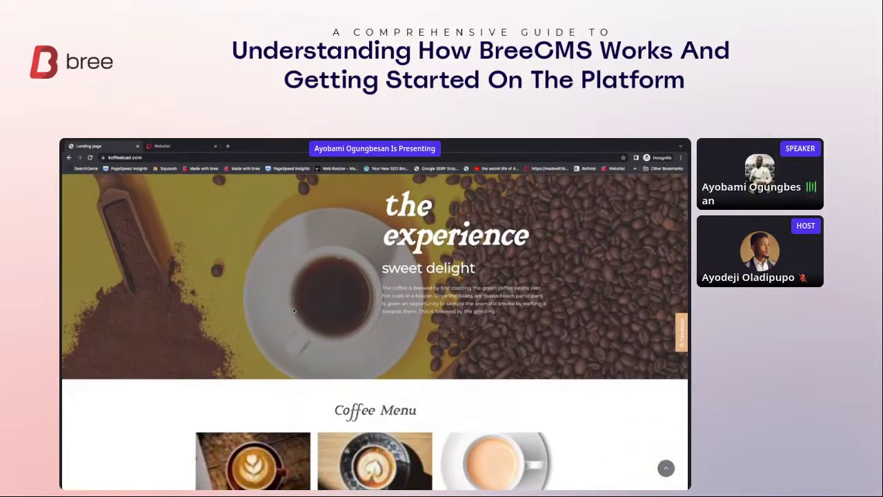
scroll(294, 310, up, 10)
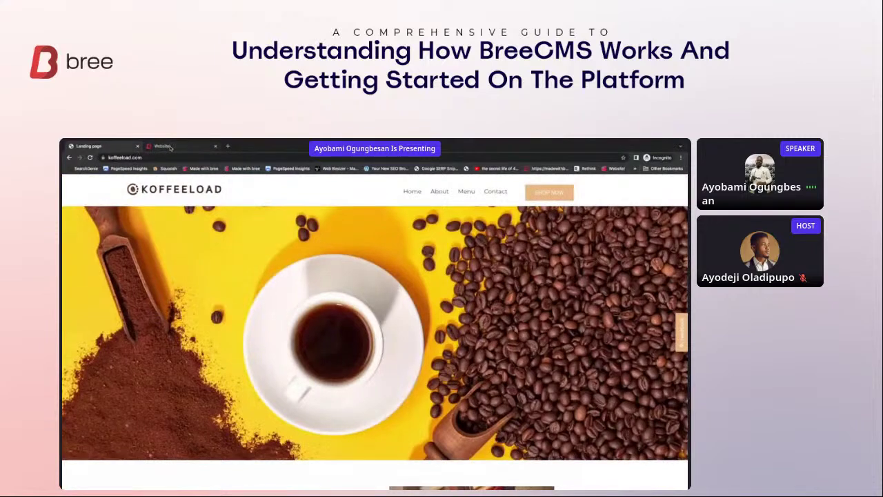
Step: Switch back to the test homepage builder and add a Container widget directly below the header
click(170, 147)
click(245, 268)
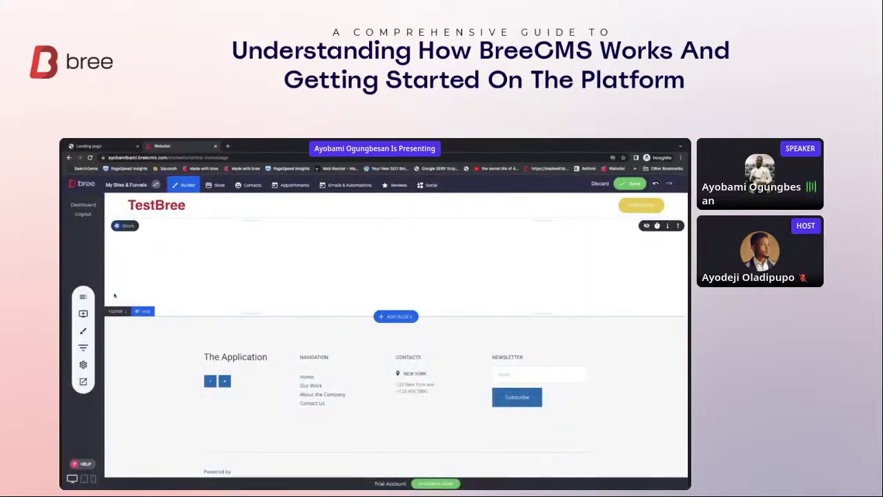
click(83, 314)
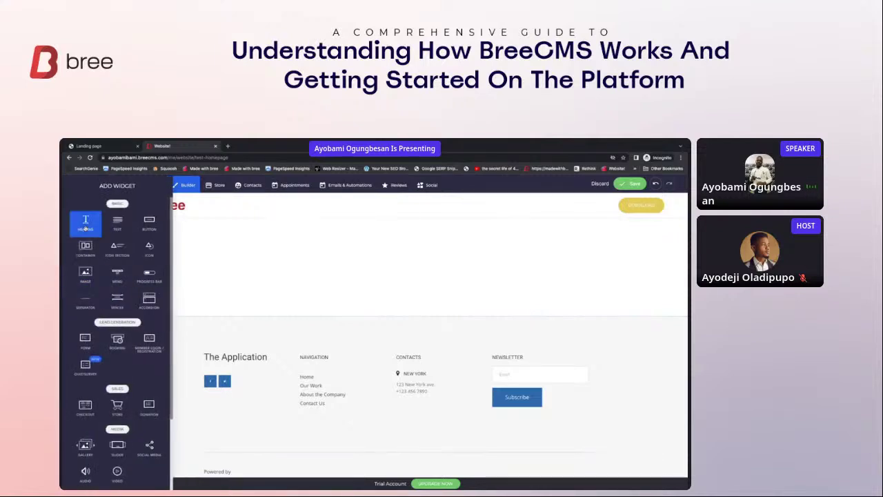
drag(86, 250, 200, 225)
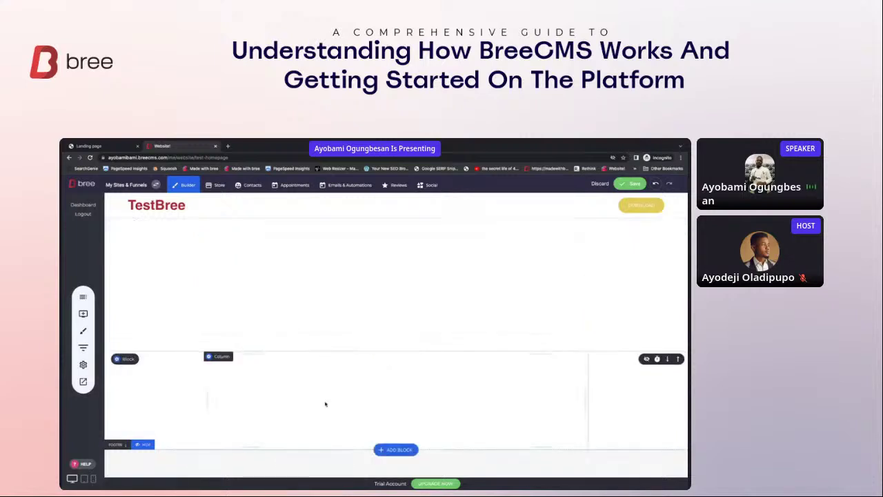
Step: Try a Slider widget in the boxed container and compare it with the hero slider on koffeeload.com
click(83, 314)
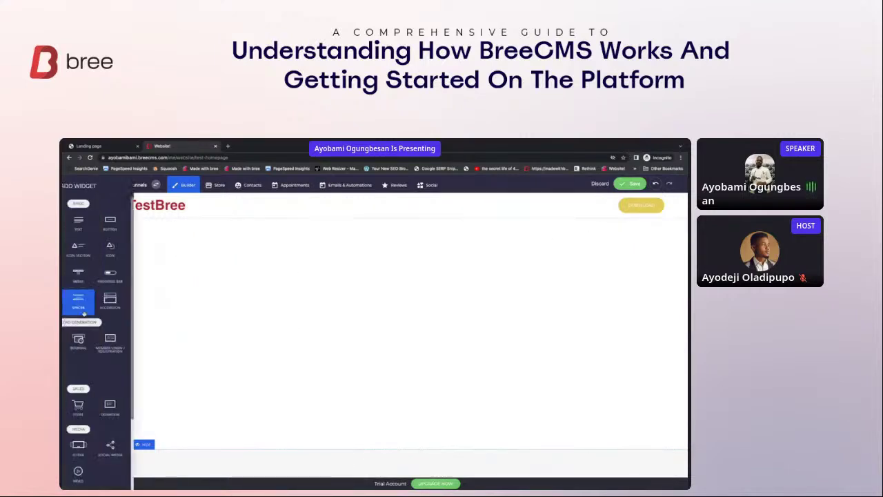
scroll(100, 360, down, 3)
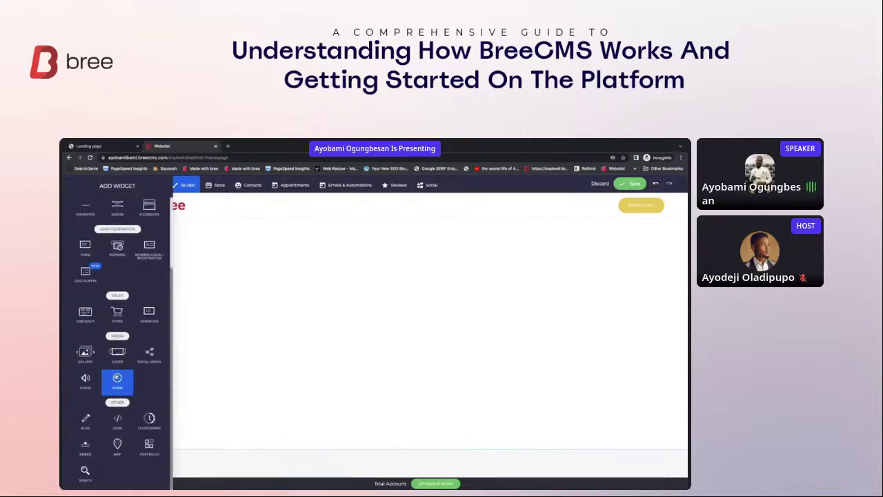
drag(117, 356, 303, 243)
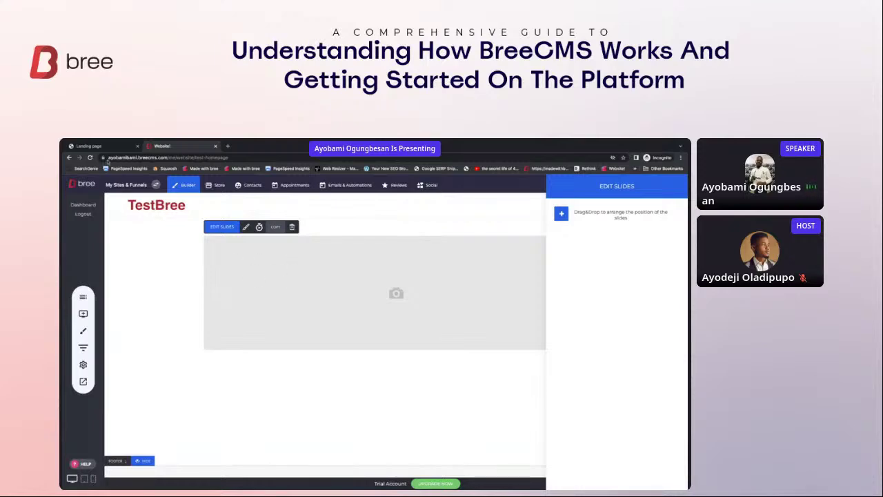
click(104, 146)
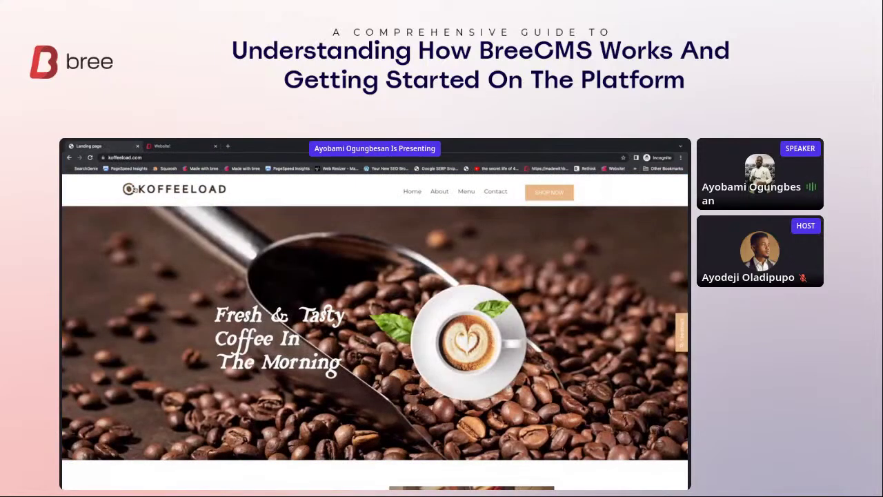
click(179, 147)
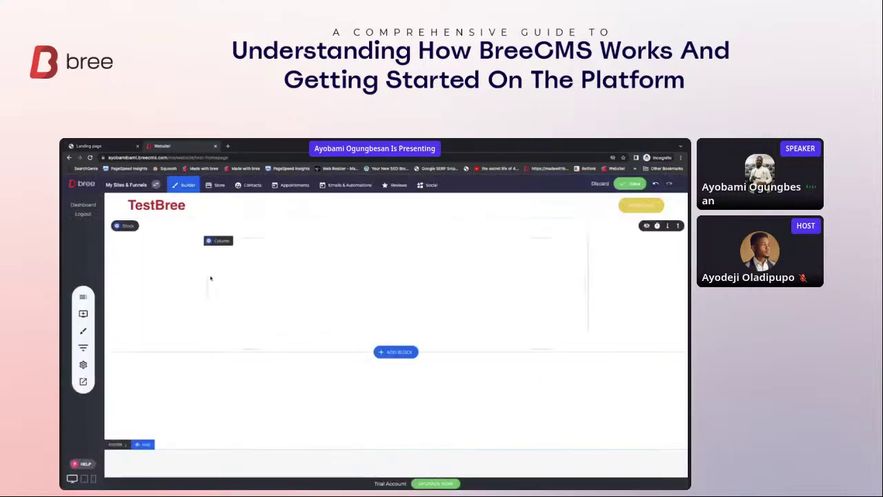
Step: Set the container below the header to Full-Width and place a Slider widget in it
click(146, 225)
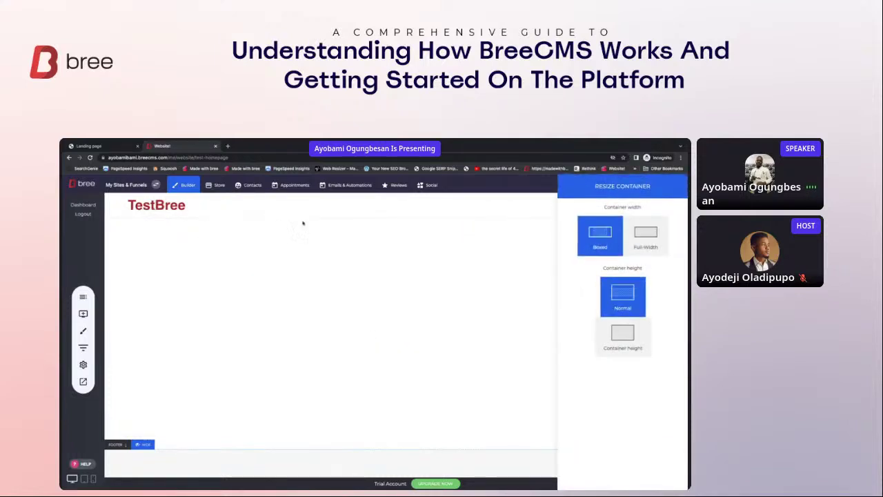
click(292, 320)
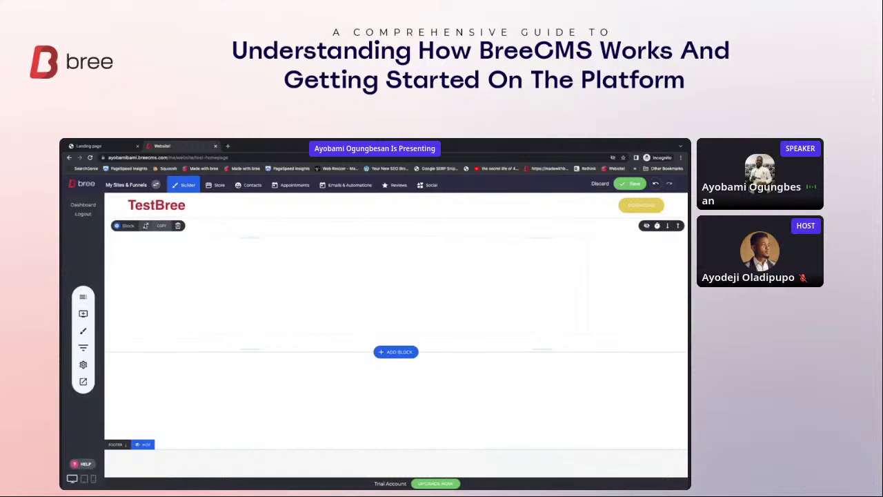
click(146, 226)
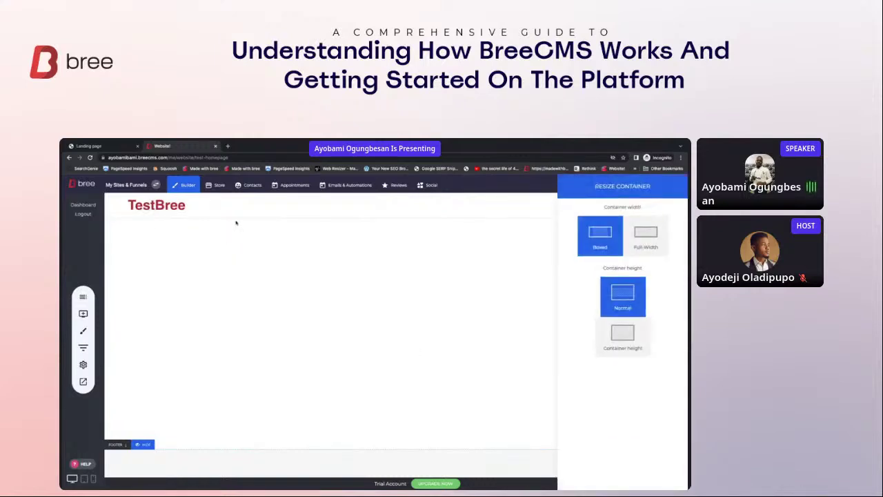
click(645, 231)
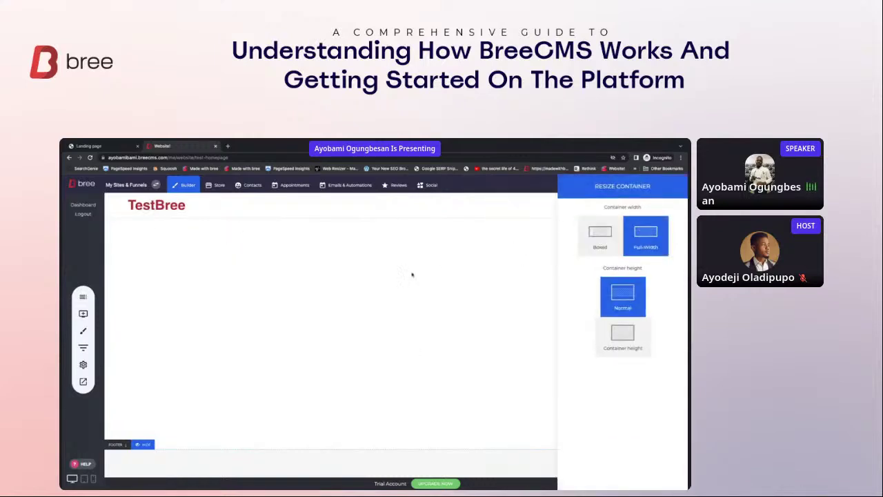
click(412, 274)
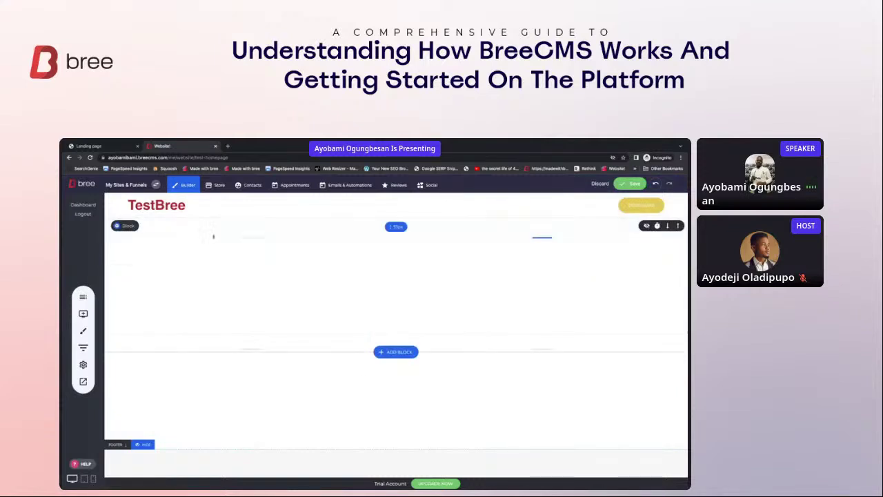
click(82, 313)
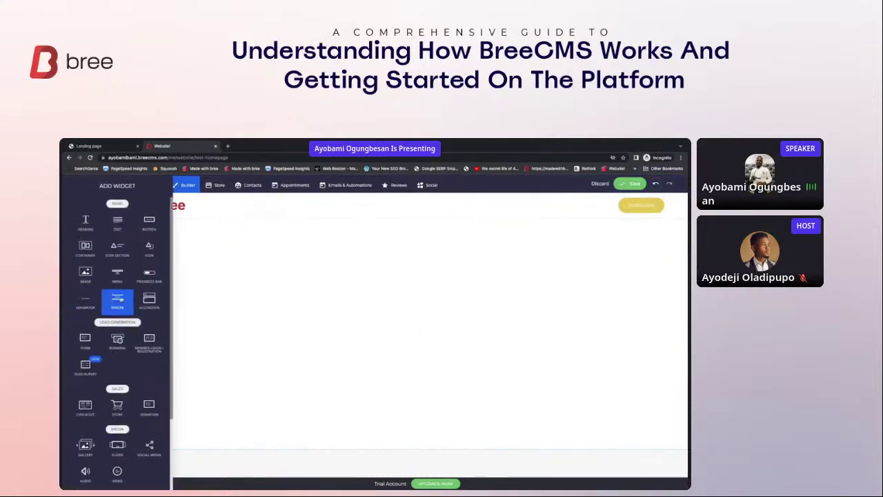
drag(118, 446, 292, 251)
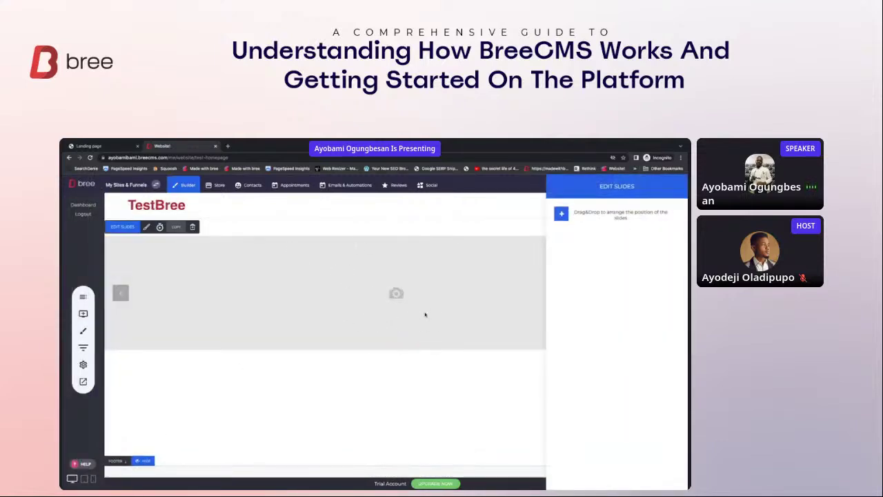
Step: Switch to the koffeeload.com page and inspect its hero slider down to the full-size slider element holding the background image
click(118, 148)
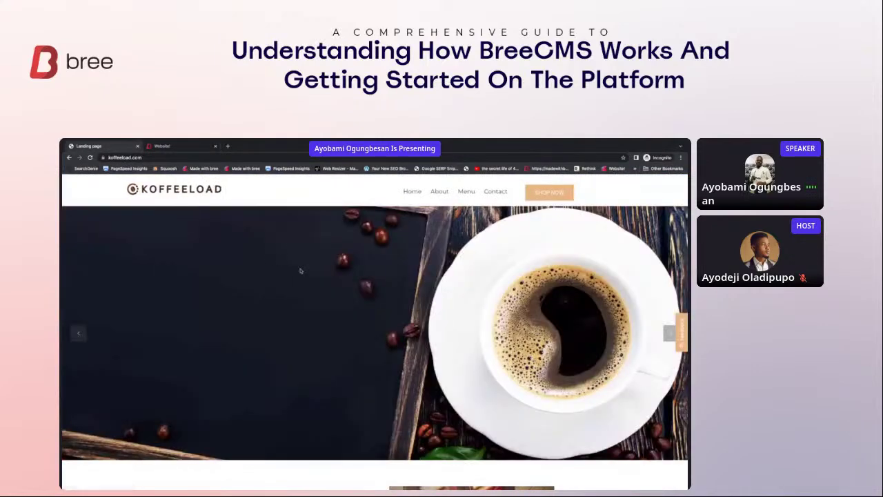
right_click(392, 309)
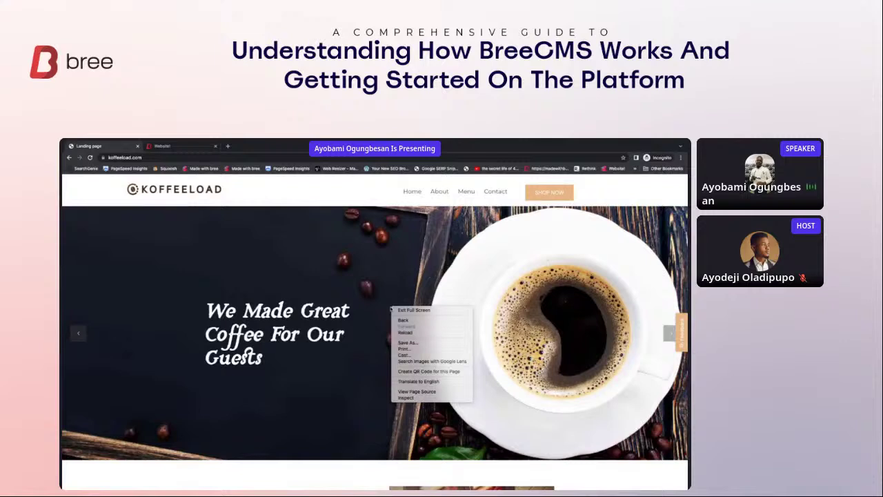
click(423, 398)
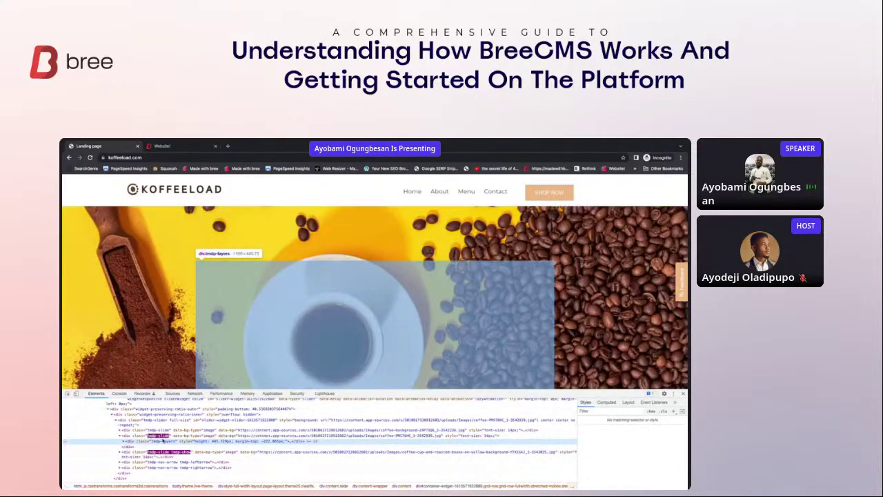
click(122, 441)
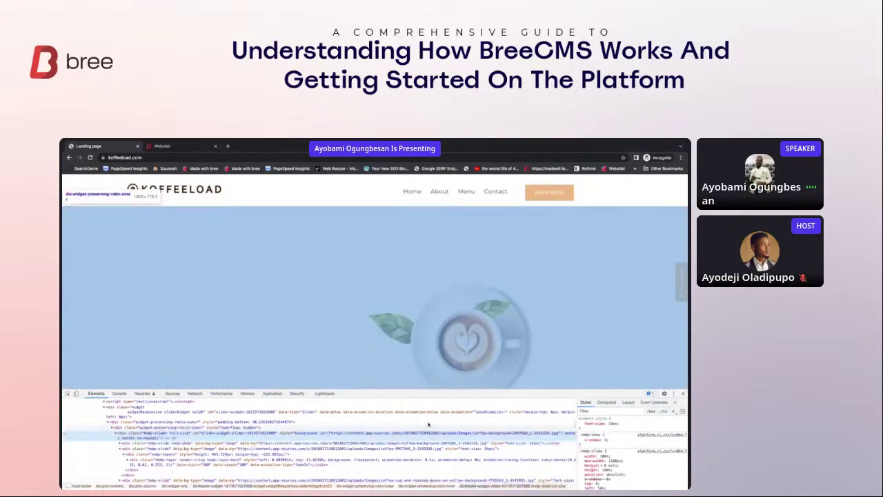
click(296, 432)
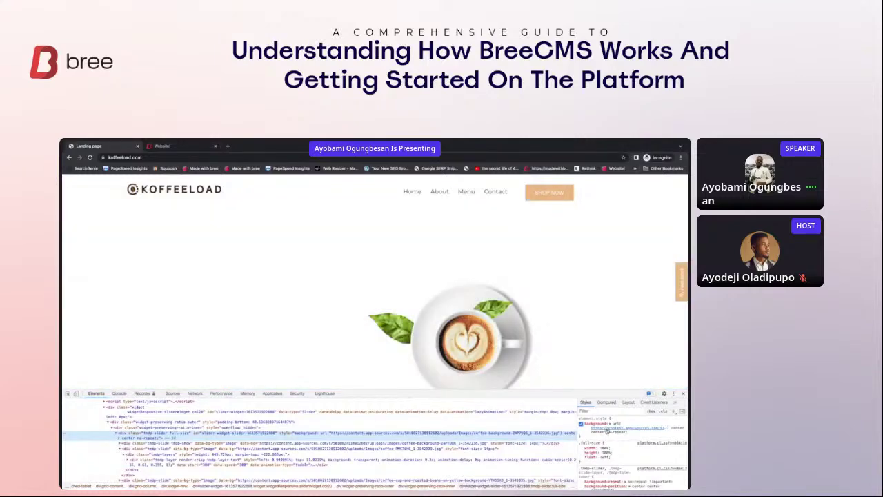
Step: Try to open the slider's background image in a new browser tab using the URL copied from its element style, and close that tab
click(607, 430)
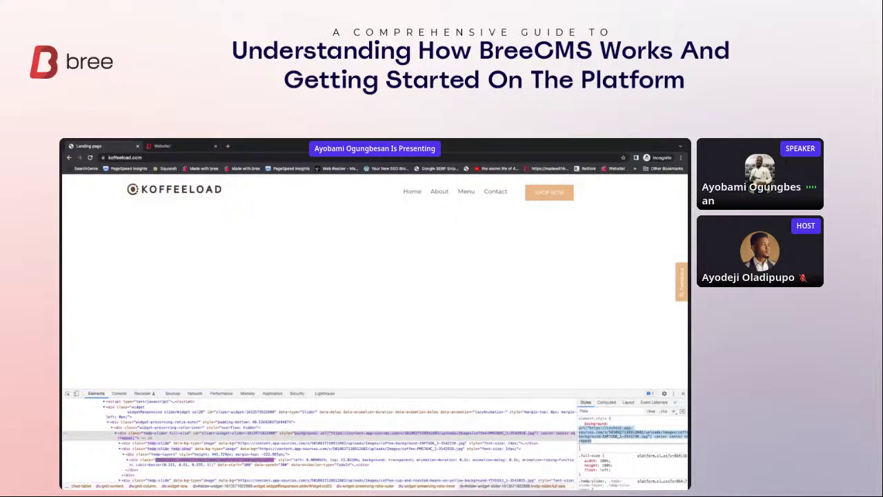
mouse_move(589, 428)
mouse_down()
mouse_move(607, 428)
mouse_move(589, 433)
mouse_move(602, 433)
mouse_up()
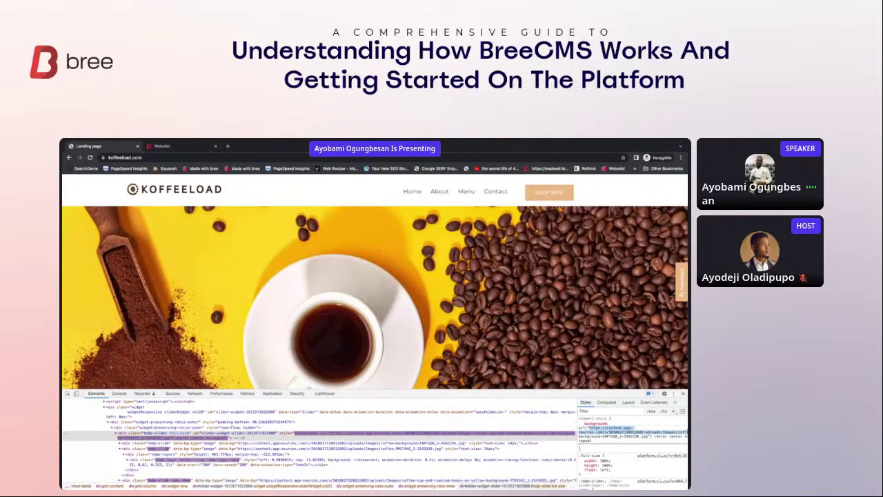
click(228, 146)
key(ctrl+v)
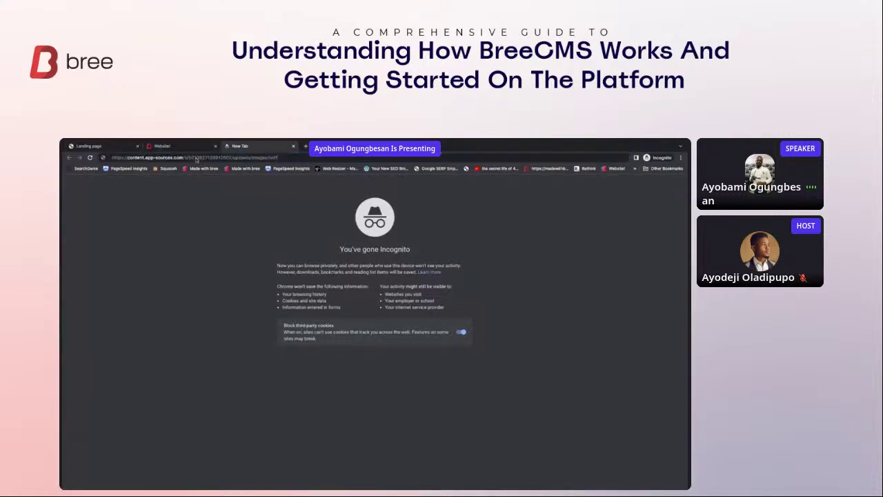
key(Return)
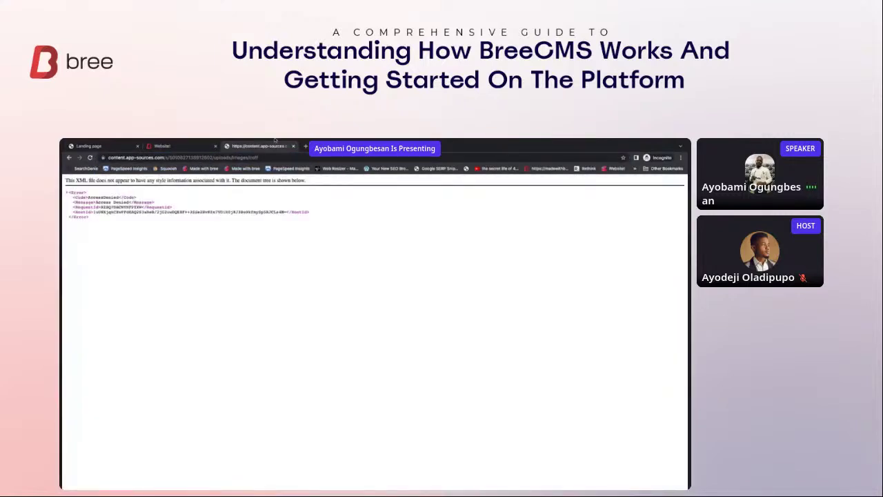
click(293, 160)
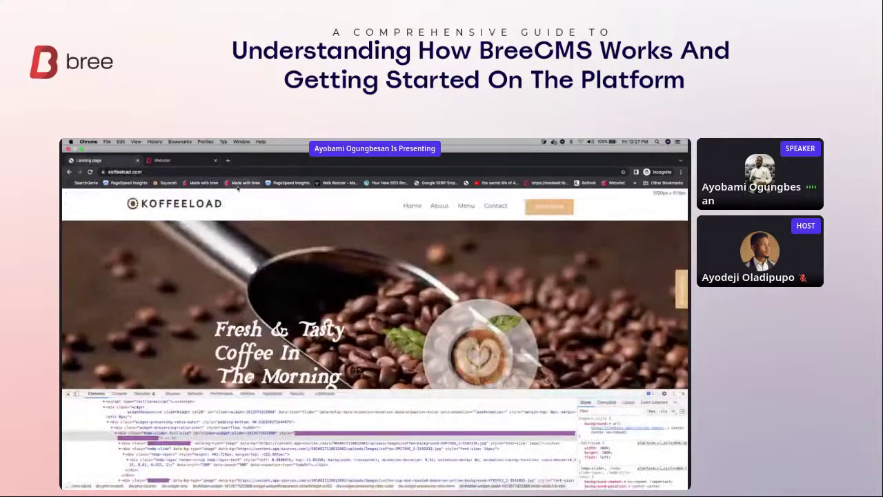
Step: Save the coffee cup image from the "Fresh & Tasty Coffee In The Morning" slide to the Downloads folder
scroll(298, 297, down, 2)
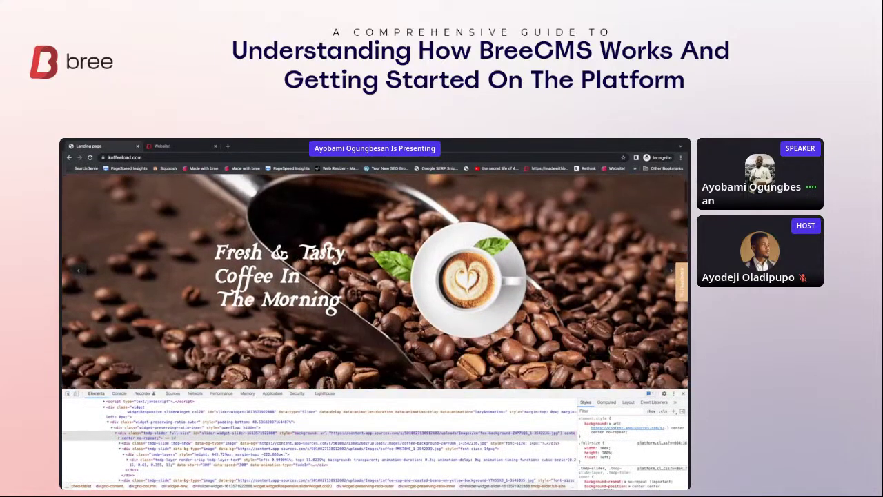
right_click(474, 270)
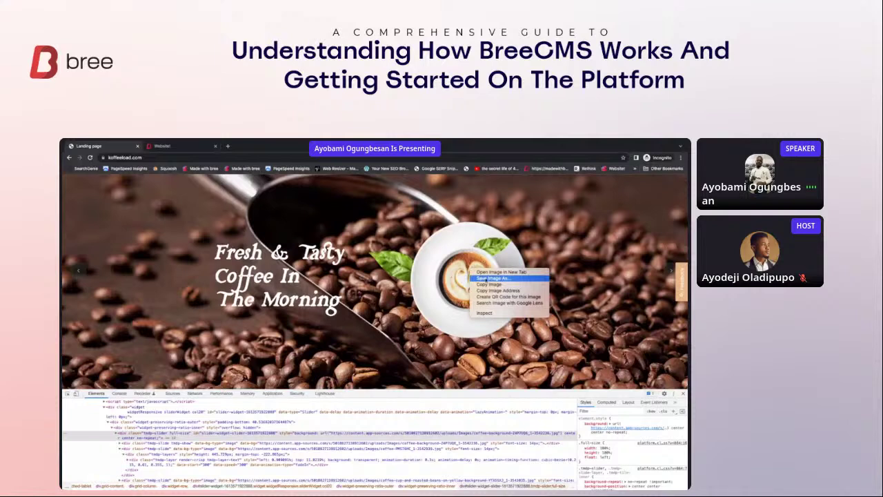
click(487, 278)
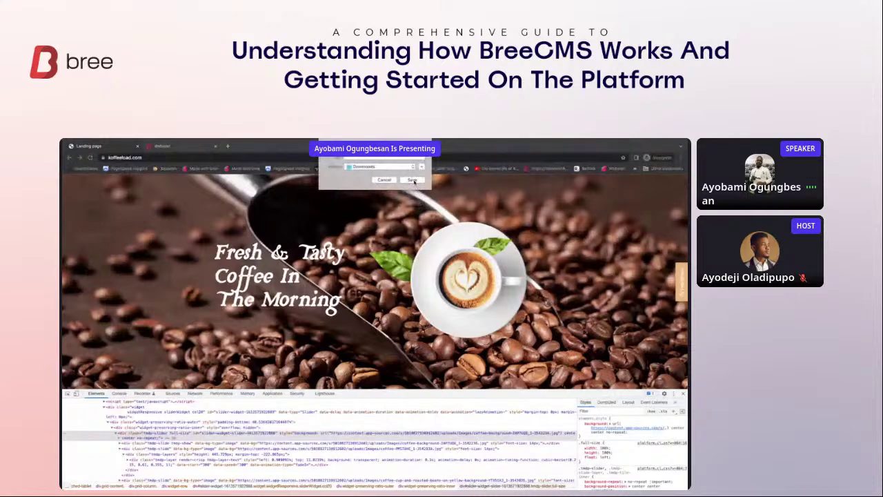
click(413, 180)
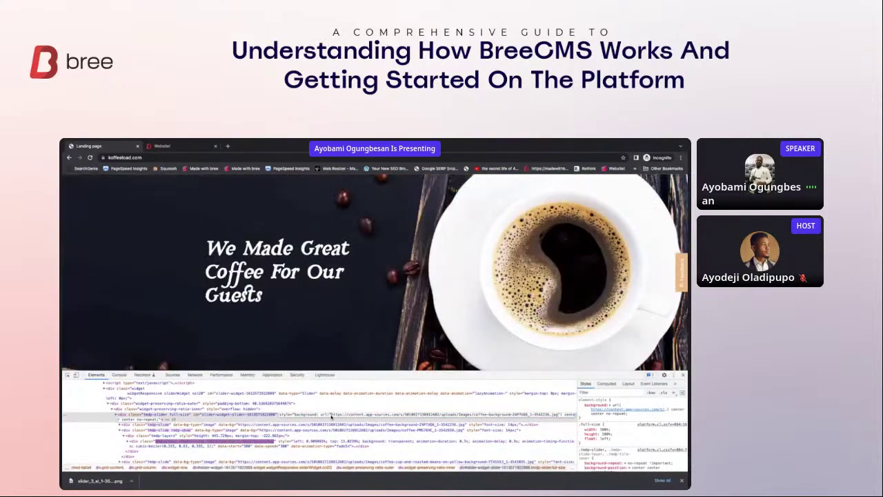
Step: Select the complete background image URL in the full-size slider element's style attribute
drag(332, 415, 508, 415)
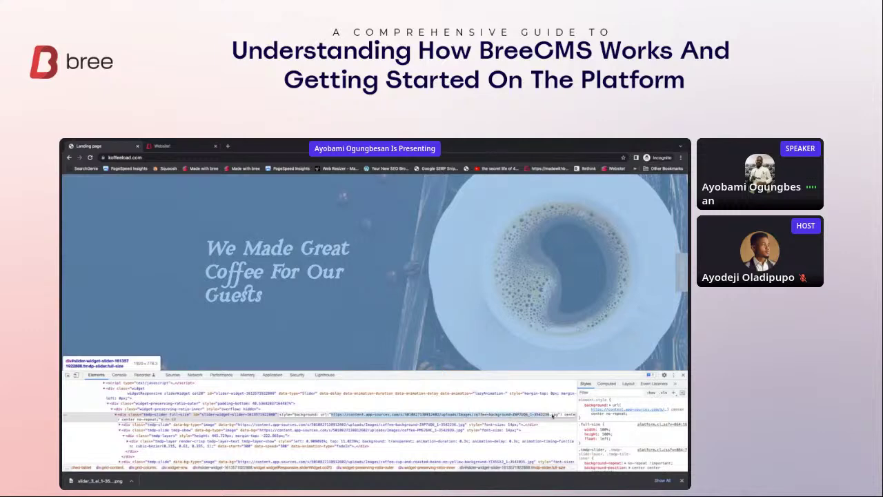